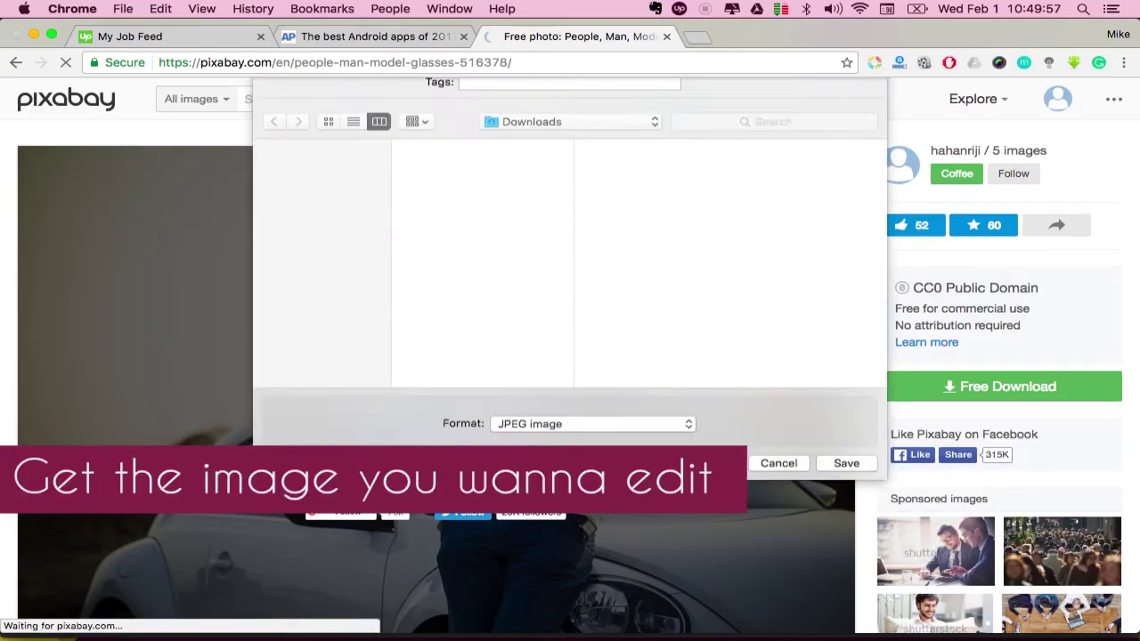
- Save the Pixabay man-and-car photo to the Desktop and bring up Affinity Designer
click(315, 256)
click(842, 509)
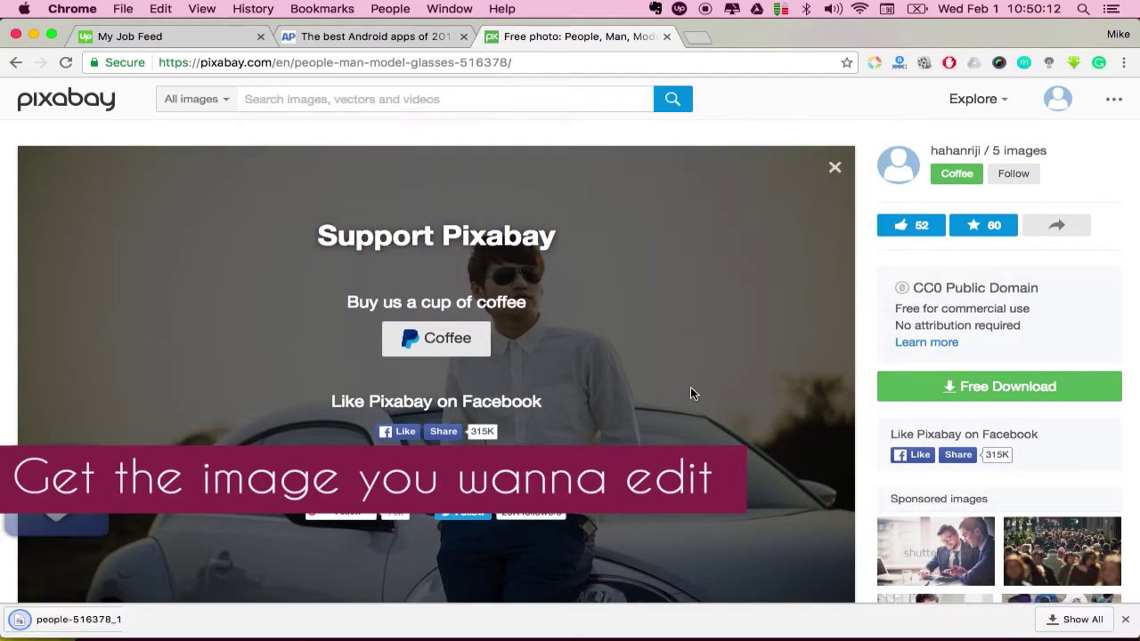
click(883, 602)
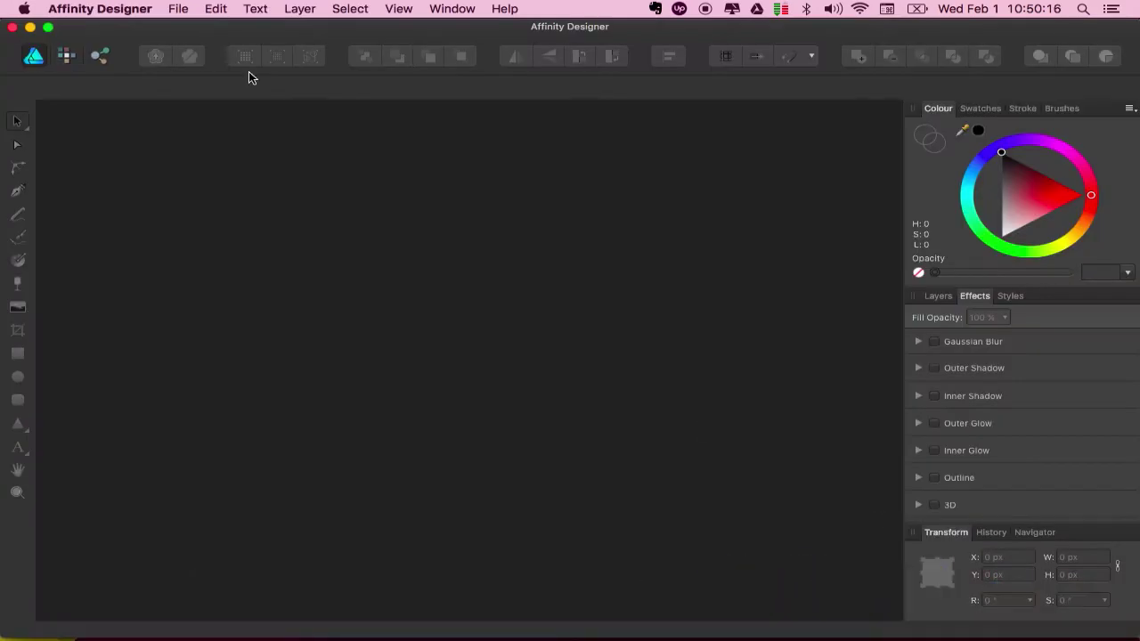
- Start a new 1920 × 1080 px document, keeping the transparent background
click(179, 8)
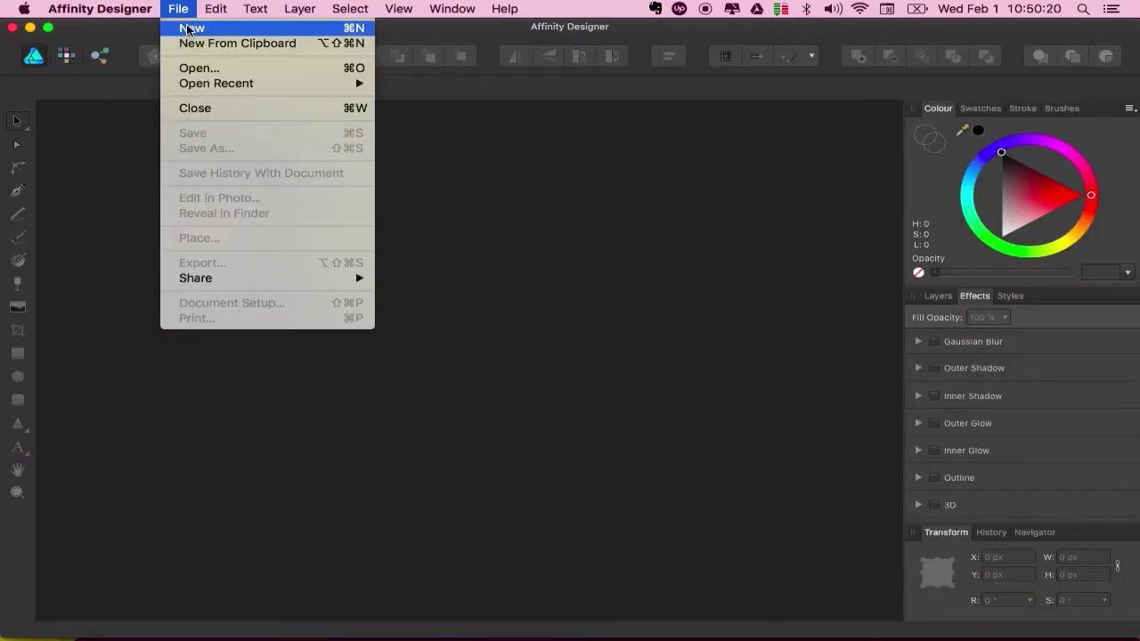
click(187, 29)
click(517, 304)
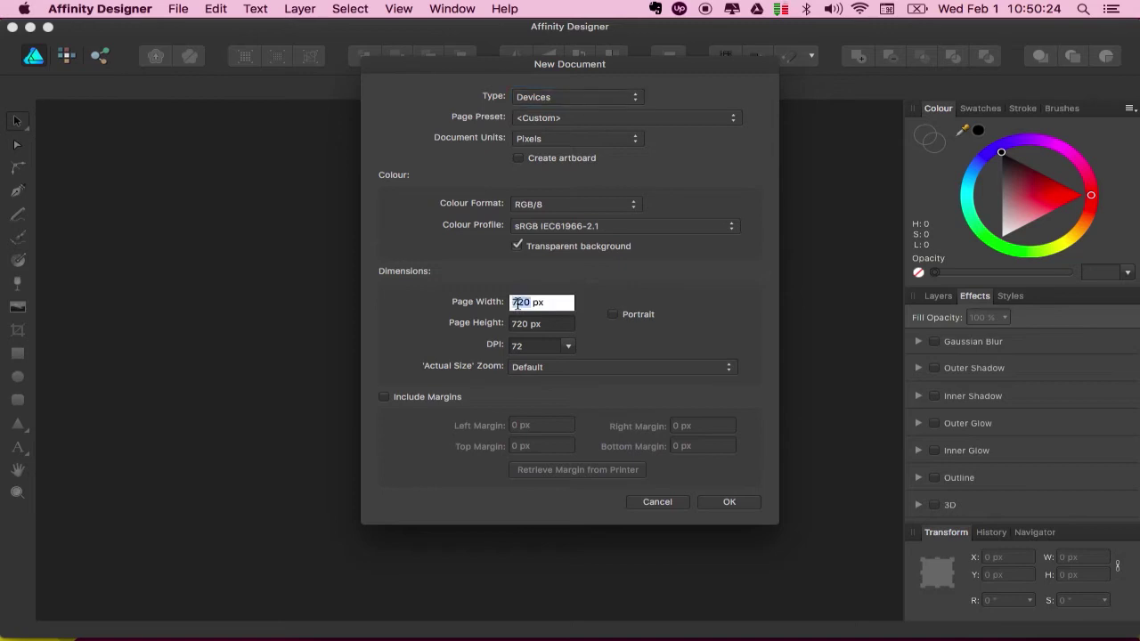
click(516, 326)
text(1080)
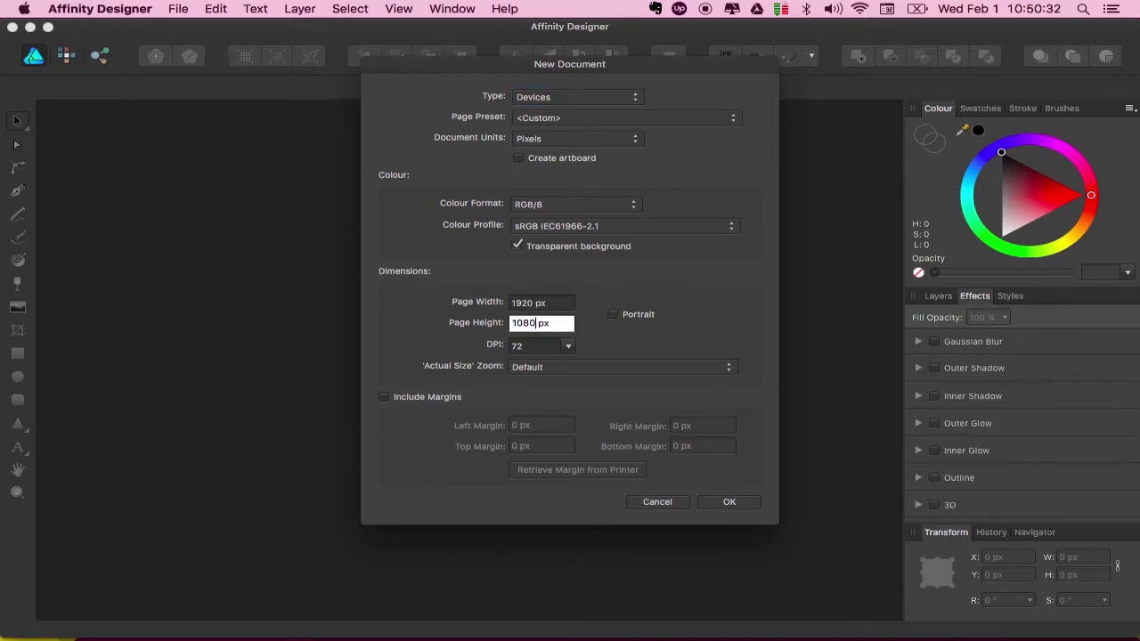
click(712, 506)
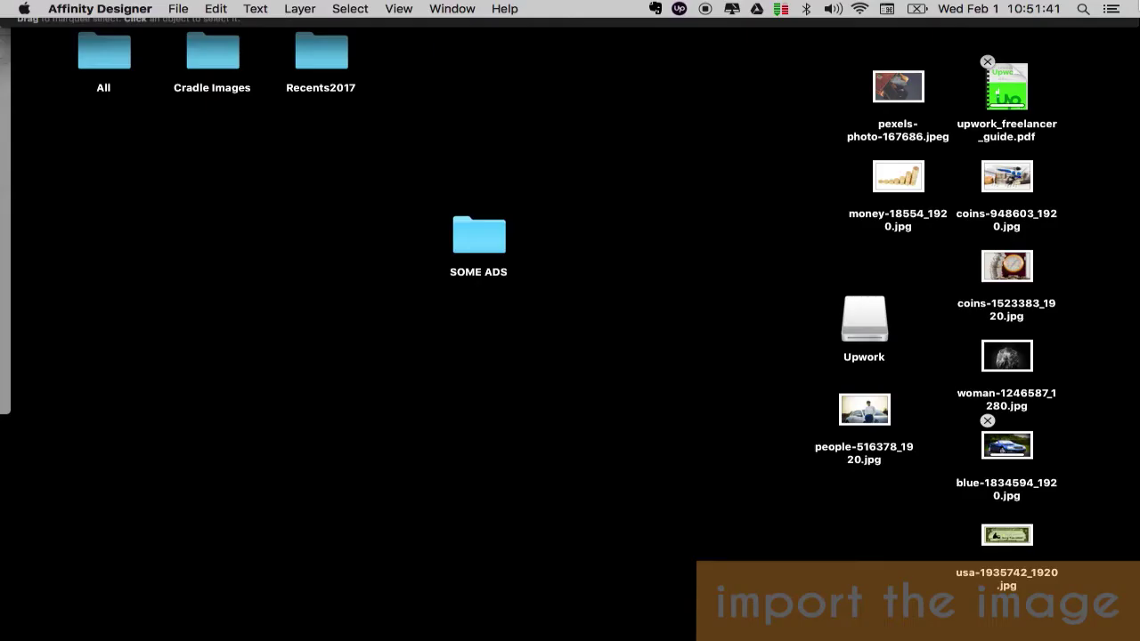
- Place people-516378_1920.jpg on the canvas at X 0 and enter the Pixel Persona
drag(872, 405, 473, 338)
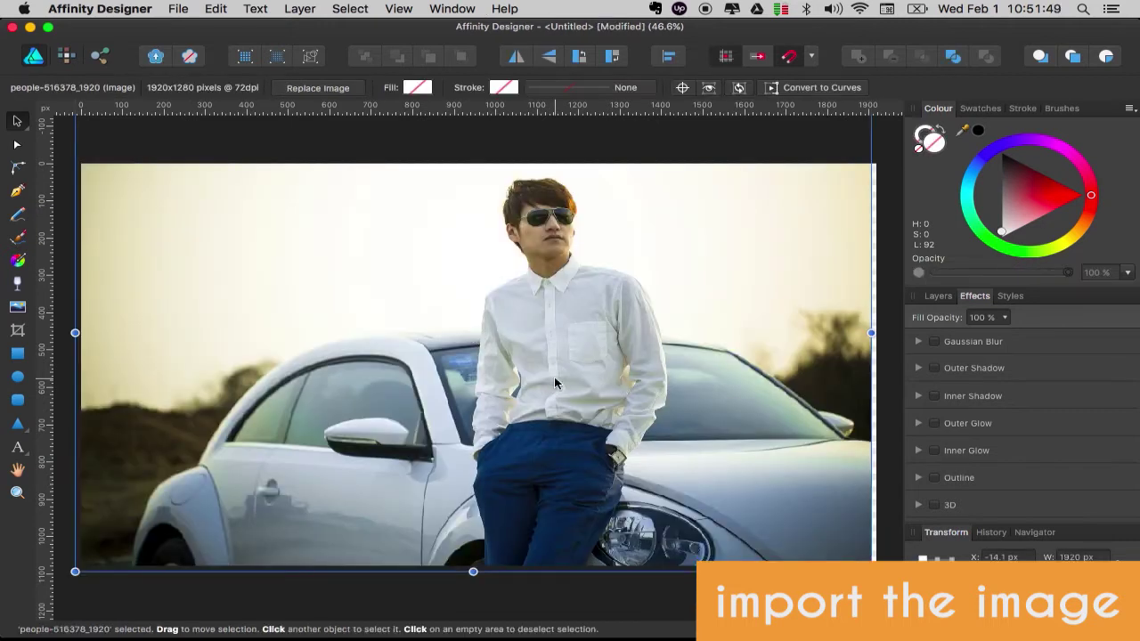
drag(554, 377, 564, 406)
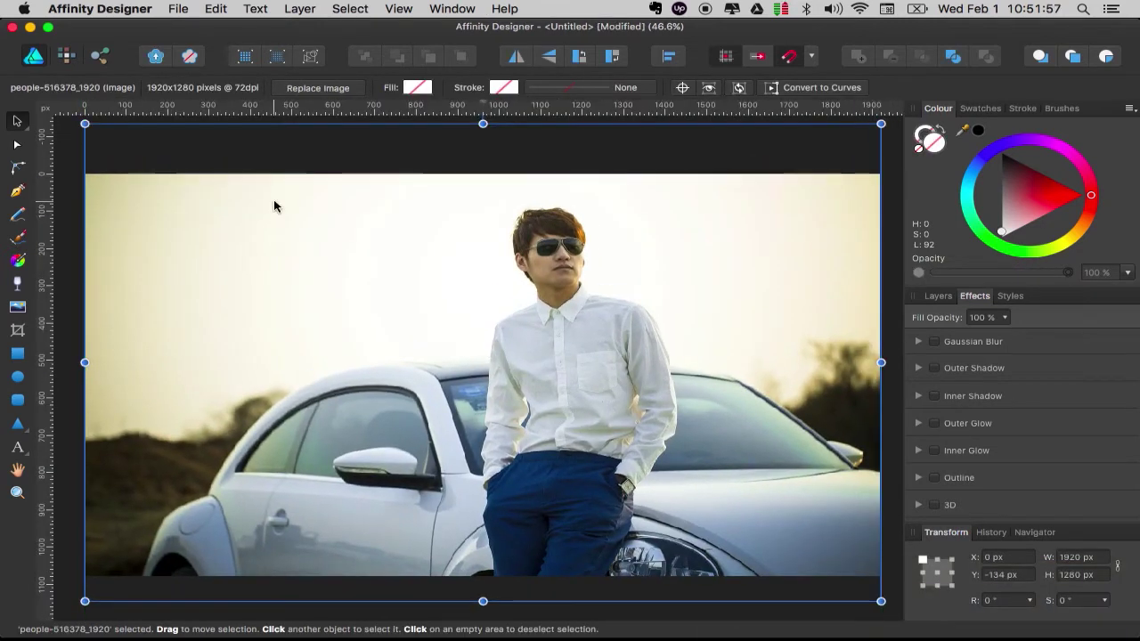
click(64, 57)
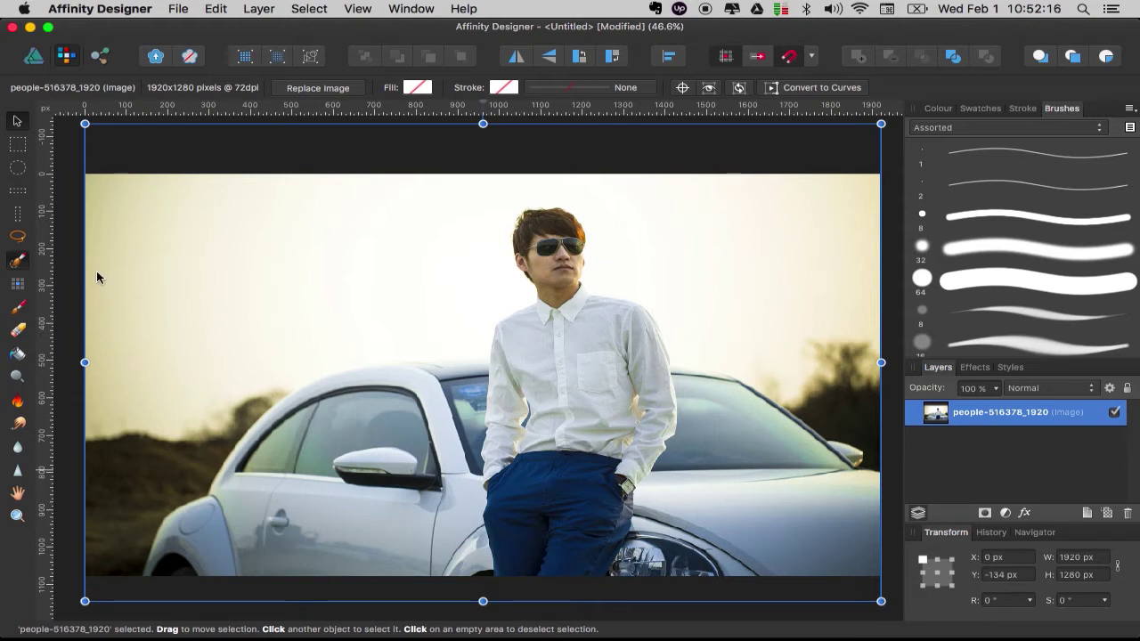
- Paint a Selection Brush selection over the background, refining around the windscreen and side mirror with a smaller brush
key(w)
drag(147, 385, 153, 424)
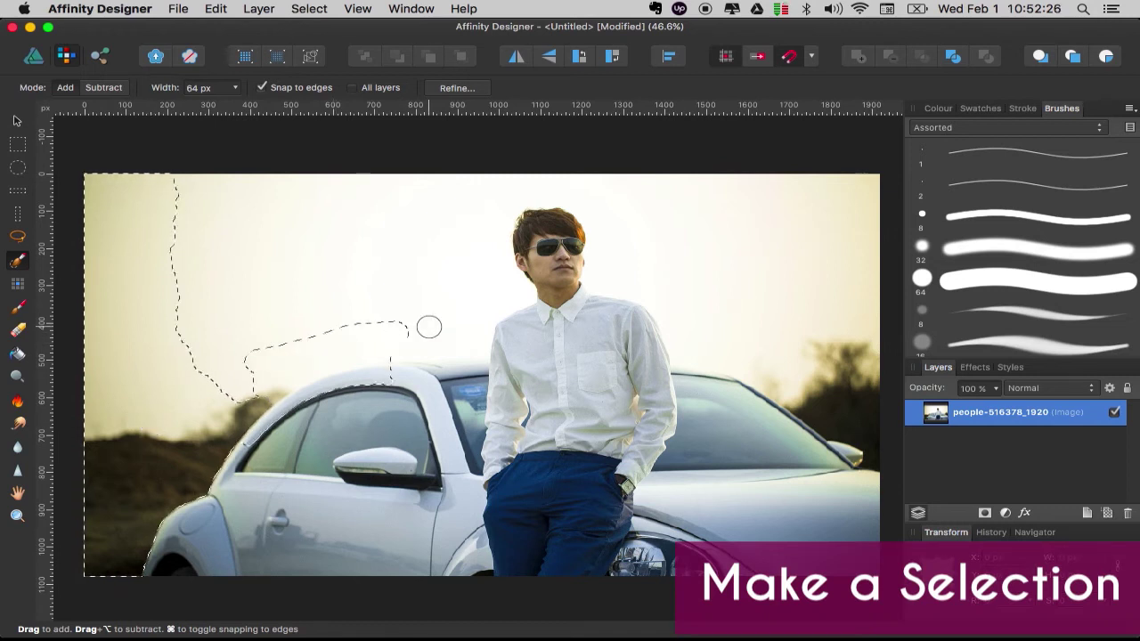
mouse_move(399, 332)
mouse_down()
mouse_move(610, 180)
mouse_move(860, 298)
mouse_move(716, 298)
mouse_move(828, 387)
mouse_move(855, 446)
mouse_up()
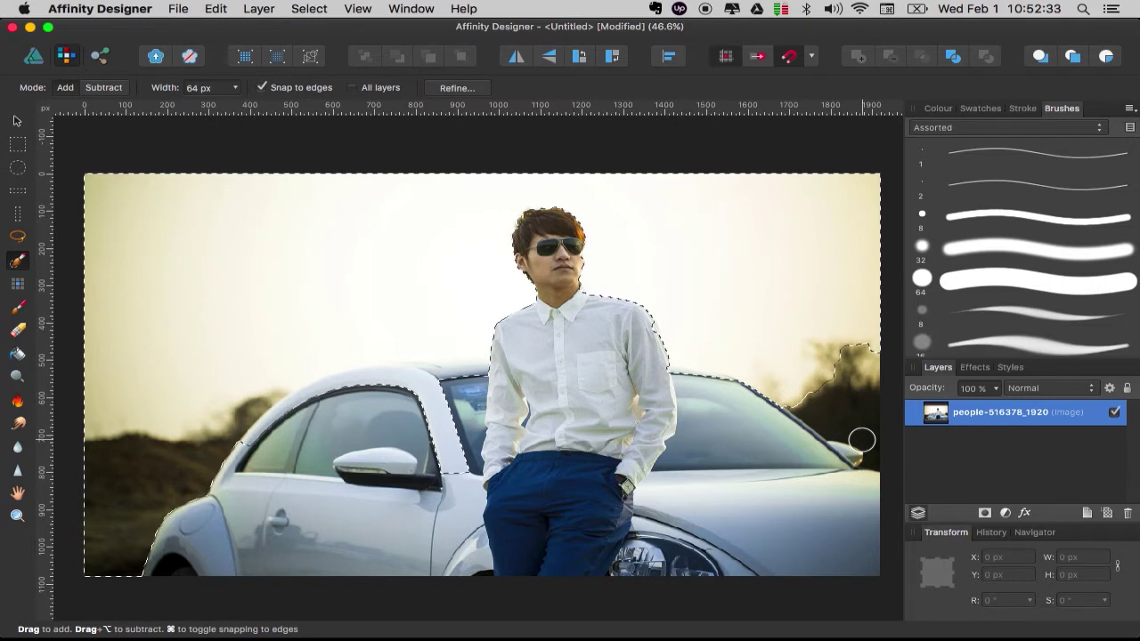
scroll(855, 446, up, 3)
scroll(852, 453, up, 2)
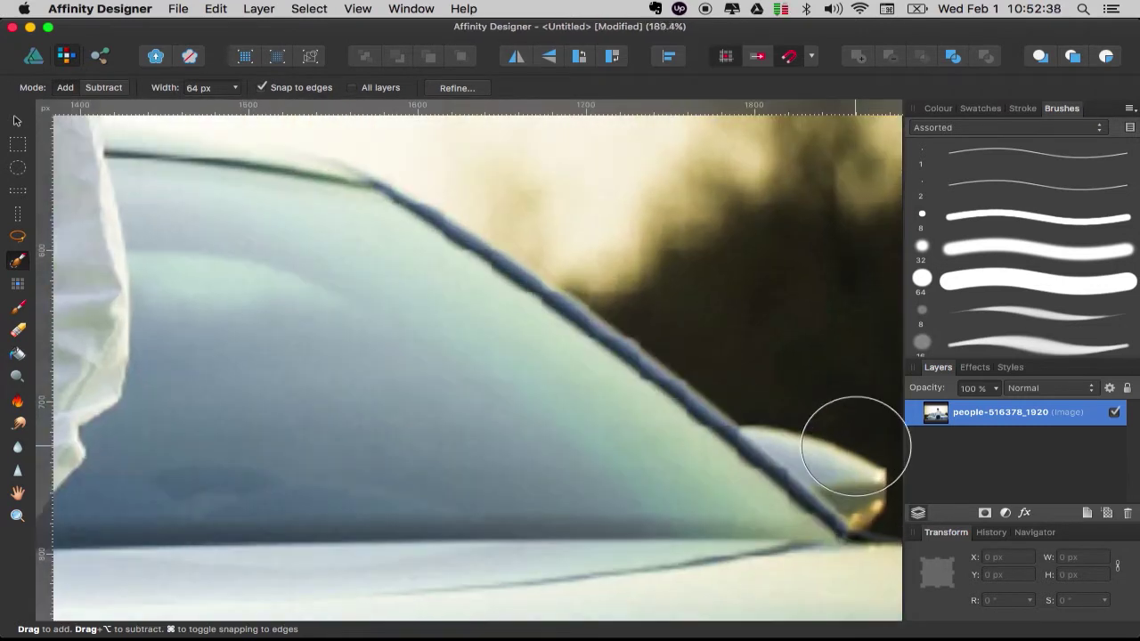
key(bracketleft)
key(bracketleft)
key(bracketleft)
key(bracketleft)
key(bracketleft)
mouse_move(733, 436)
mouse_down()
mouse_move(871, 487)
mouse_move(878, 526)
mouse_up()
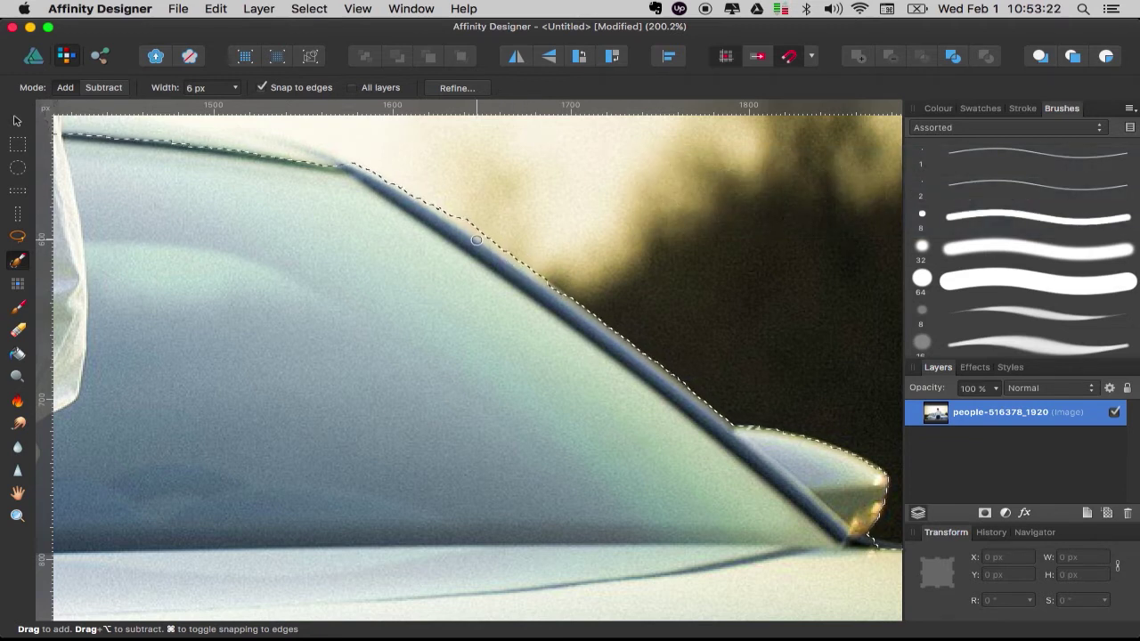
- Tighten the background selection along the car roof's dark edge
scroll(366, 178, left, 5)
scroll(365, 178, up, 2)
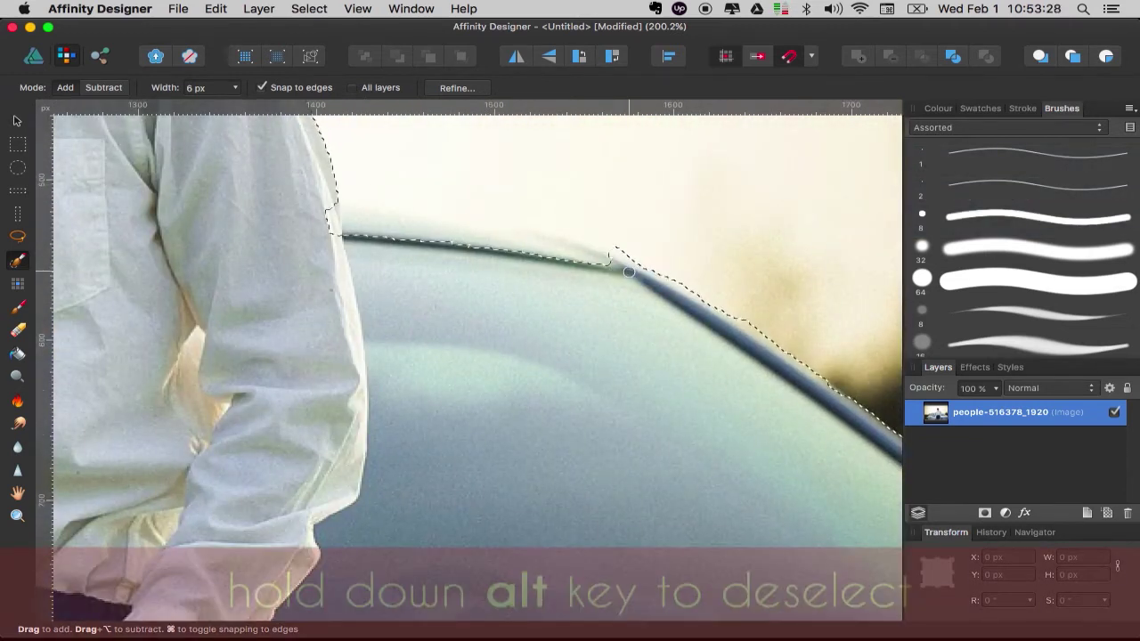
drag(381, 221, 481, 237)
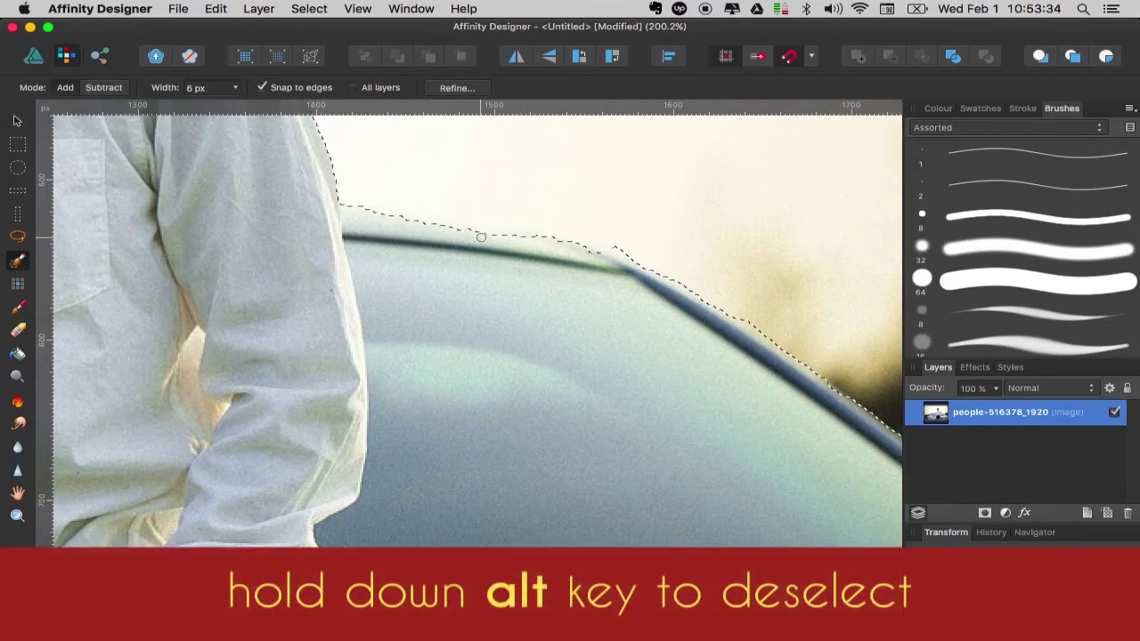
mouse_move(597, 255)
mouse_down()
mouse_move(618, 244)
mouse_move(732, 318)
mouse_up()
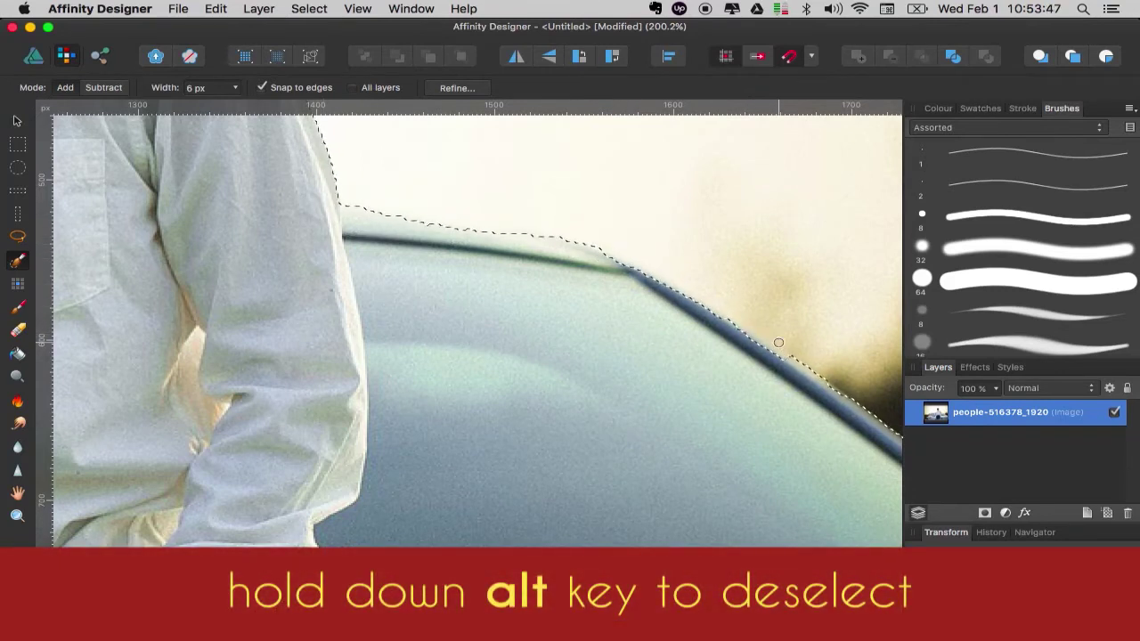
scroll(732, 318, right, 5)
scroll(732, 318, down, 2)
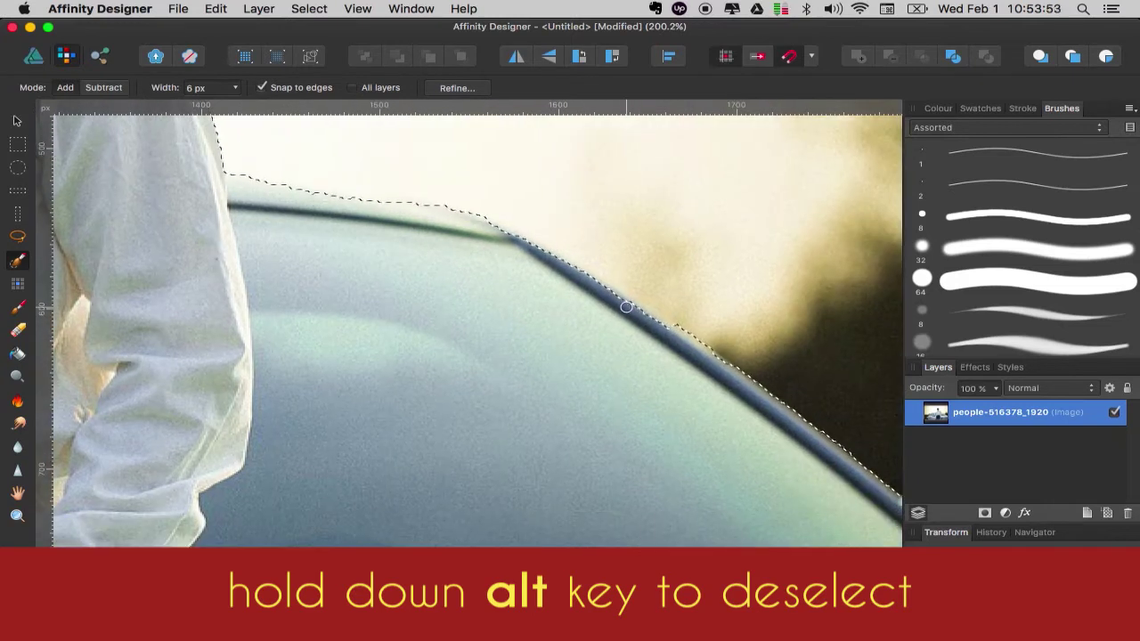
mouse_move(675, 323)
mouse_down()
mouse_move(728, 356)
mouse_move(664, 328)
mouse_up()
- Refine the selection edge along the man's cheek and jaw
scroll(663, 327, left, 12)
scroll(663, 328, up, 8)
scroll(534, 321, up, 2)
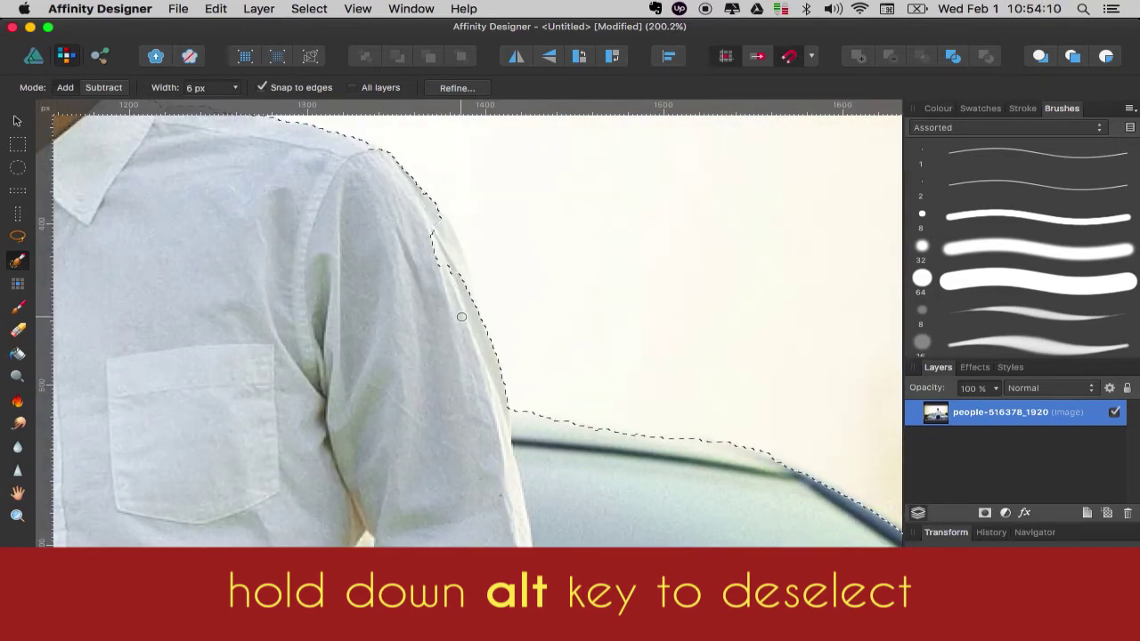
scroll(463, 316, left, 7)
scroll(463, 316, up, 7)
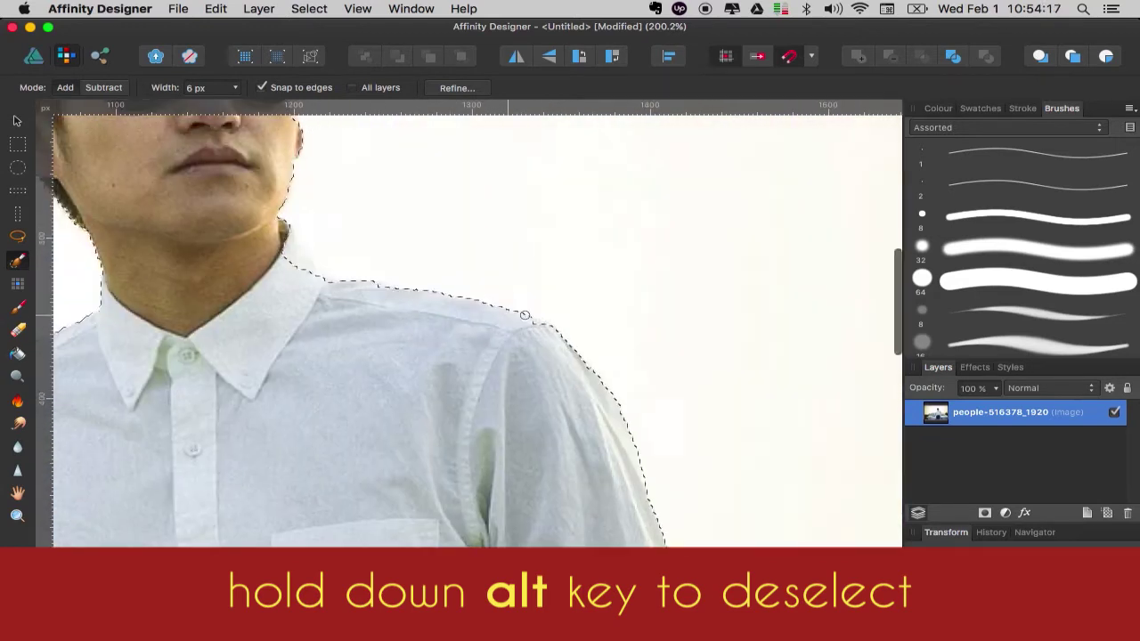
scroll(463, 321, left, 4)
scroll(428, 316, up, 2)
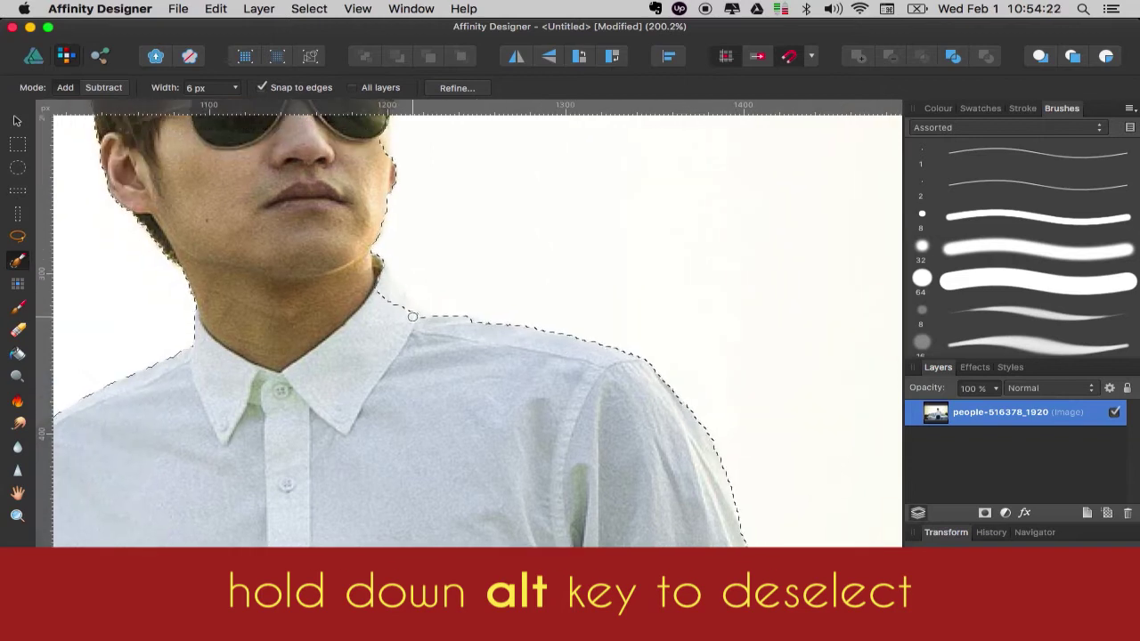
scroll(401, 289, up, 4)
scroll(401, 289, left, 1)
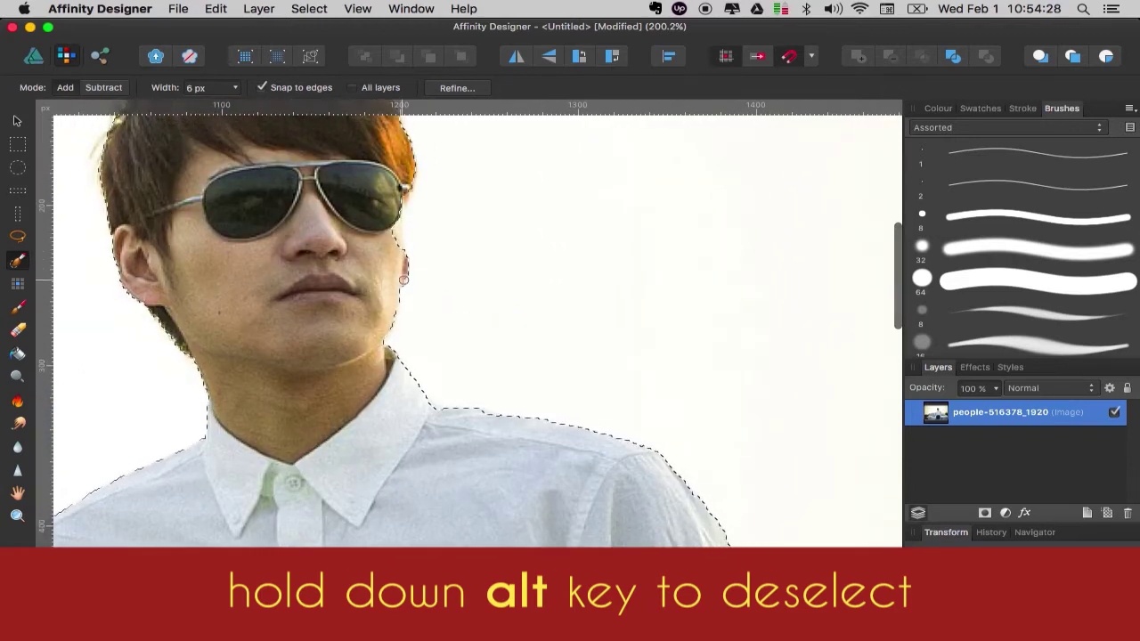
drag(398, 283, 395, 229)
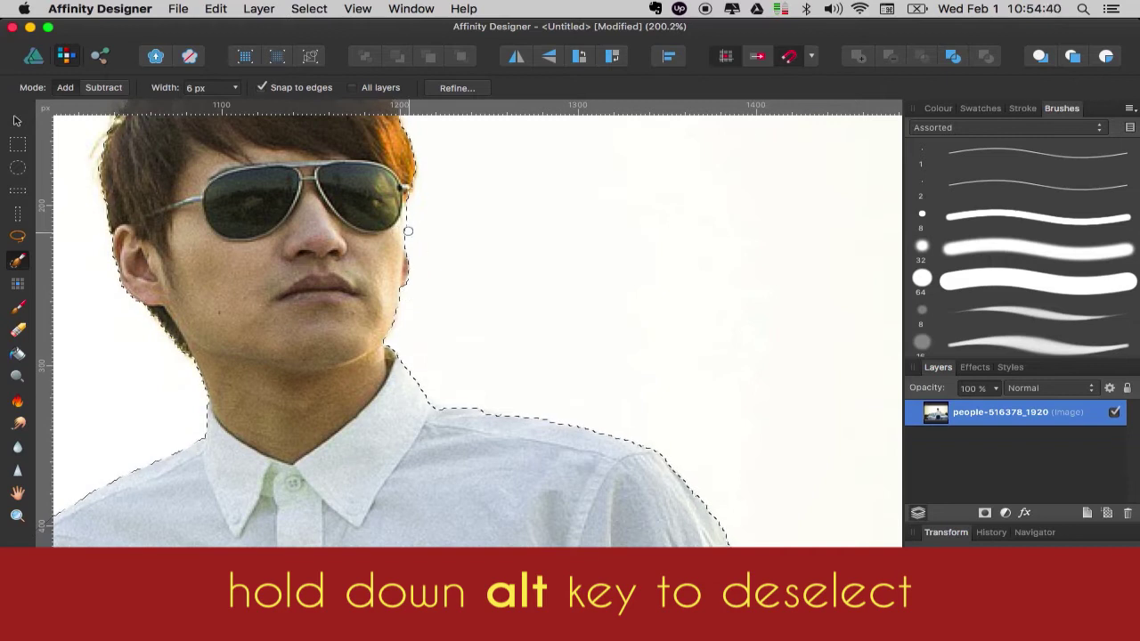
- Tidy the selection along the left edge of the man's hair, then zoom back out
scroll(395, 228, up, 2)
scroll(396, 228, left, 1)
scroll(396, 228, up, 5)
scroll(395, 228, left, 2)
scroll(401, 229, up, 2)
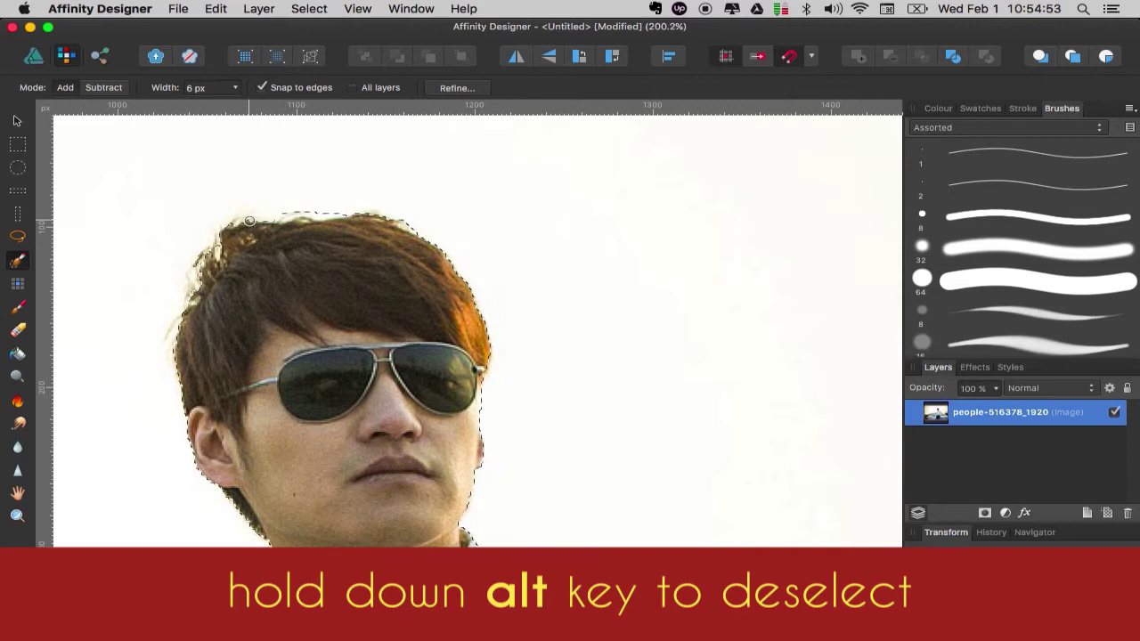
drag(200, 264, 183, 358)
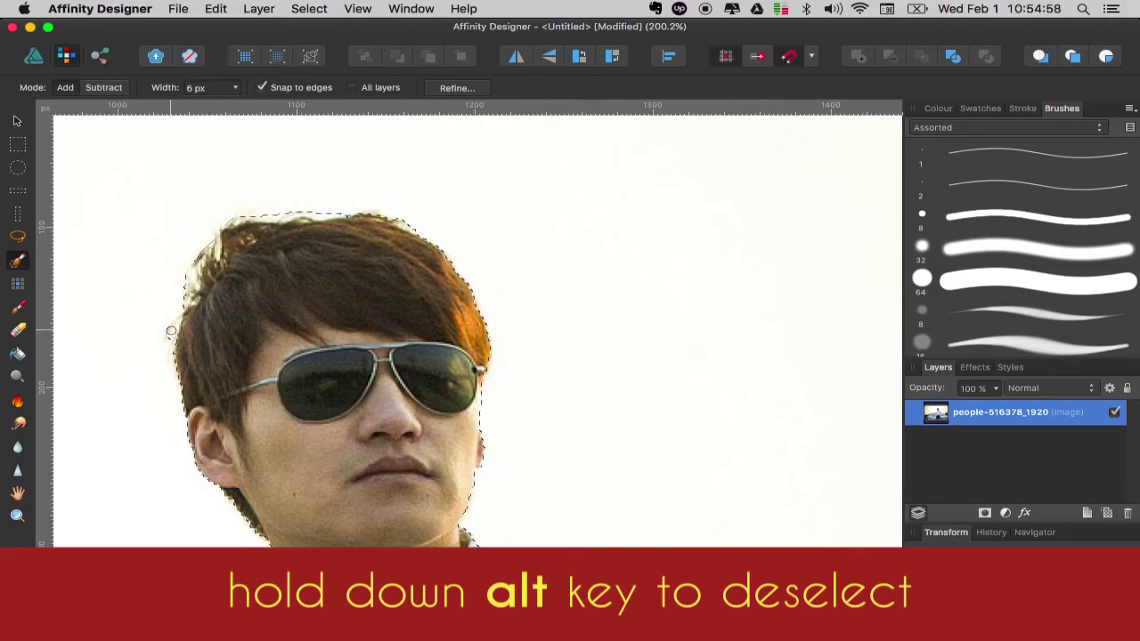
scroll(182, 359, down, 2)
scroll(182, 358, left, 2)
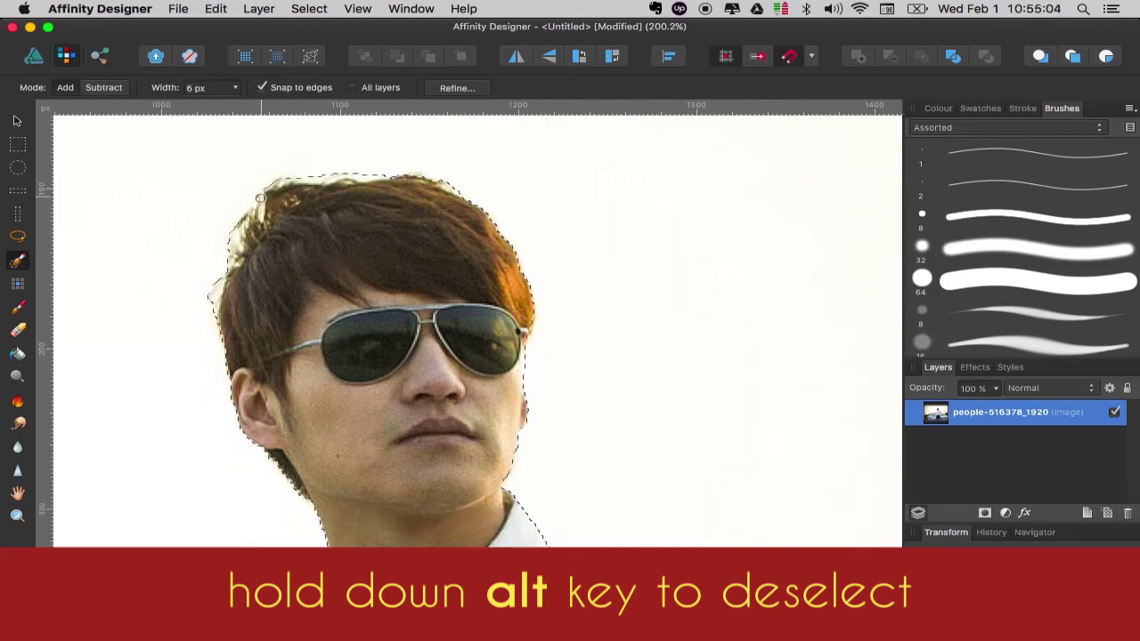
scroll(239, 359, down, 10)
scroll(356, 356, down, 5)
scroll(490, 352, left, 5)
scroll(567, 350, left, 5)
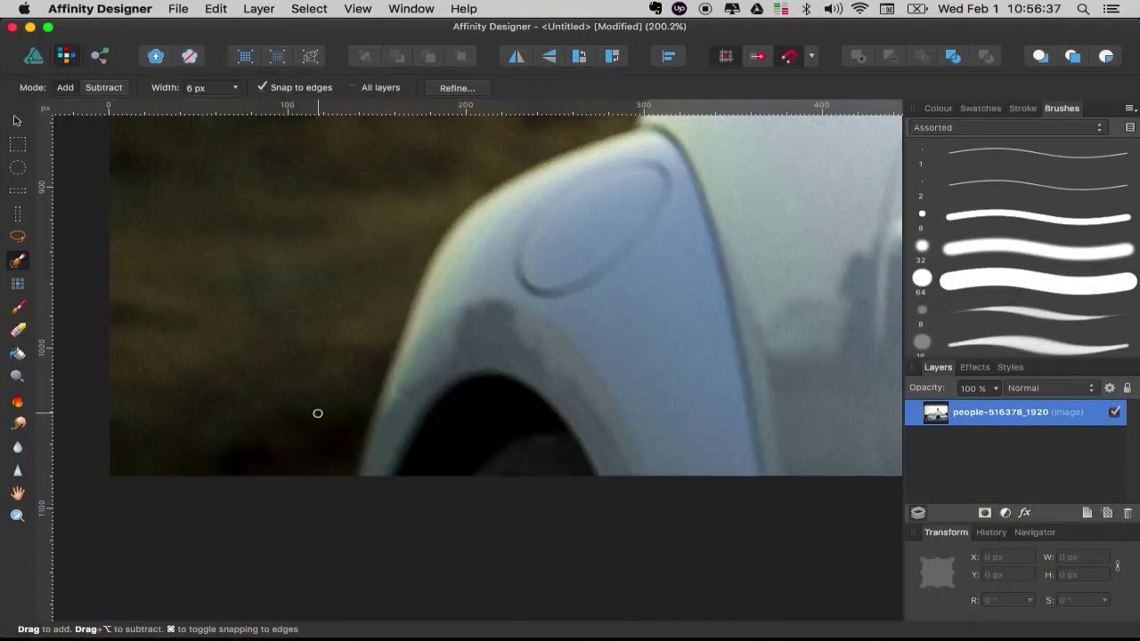
scroll(318, 414, down, 3)
scroll(318, 413, down, 3)
scroll(318, 413, down, 2)
scroll(318, 413, down, 2)
scroll(318, 414, up, 5)
scroll(268, 375, right, 3)
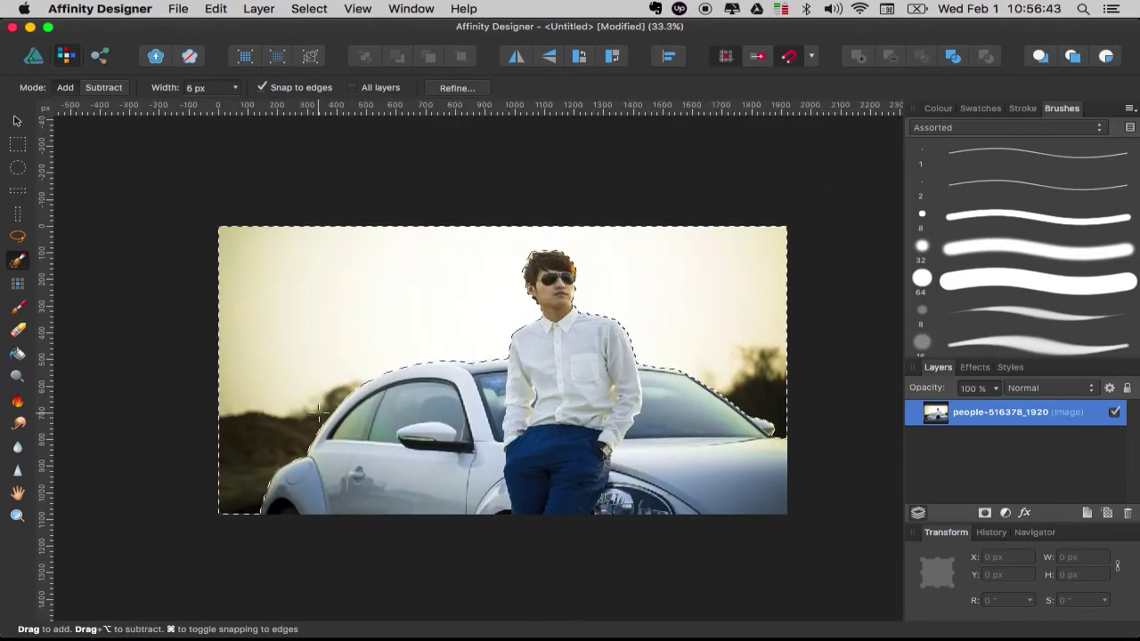
- Erase the selected background left of the car and right of the man's head, then deselect
click(18, 333)
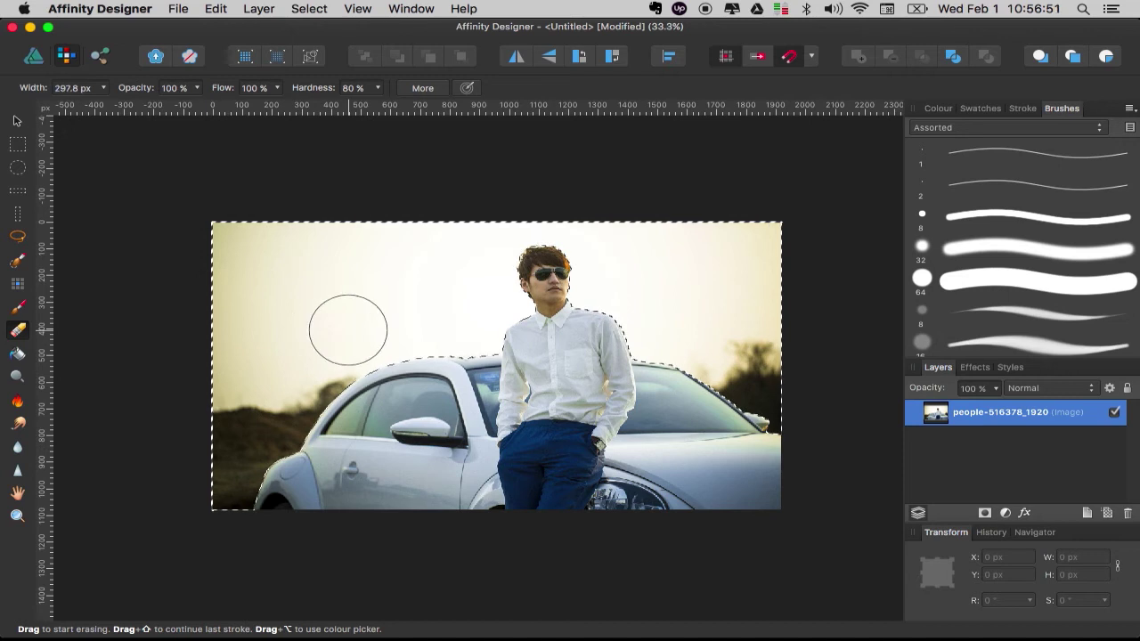
mouse_move(273, 434)
mouse_down()
mouse_move(254, 254)
mouse_move(211, 247)
mouse_move(249, 509)
mouse_move(437, 269)
mouse_move(300, 204)
mouse_move(496, 316)
mouse_up()
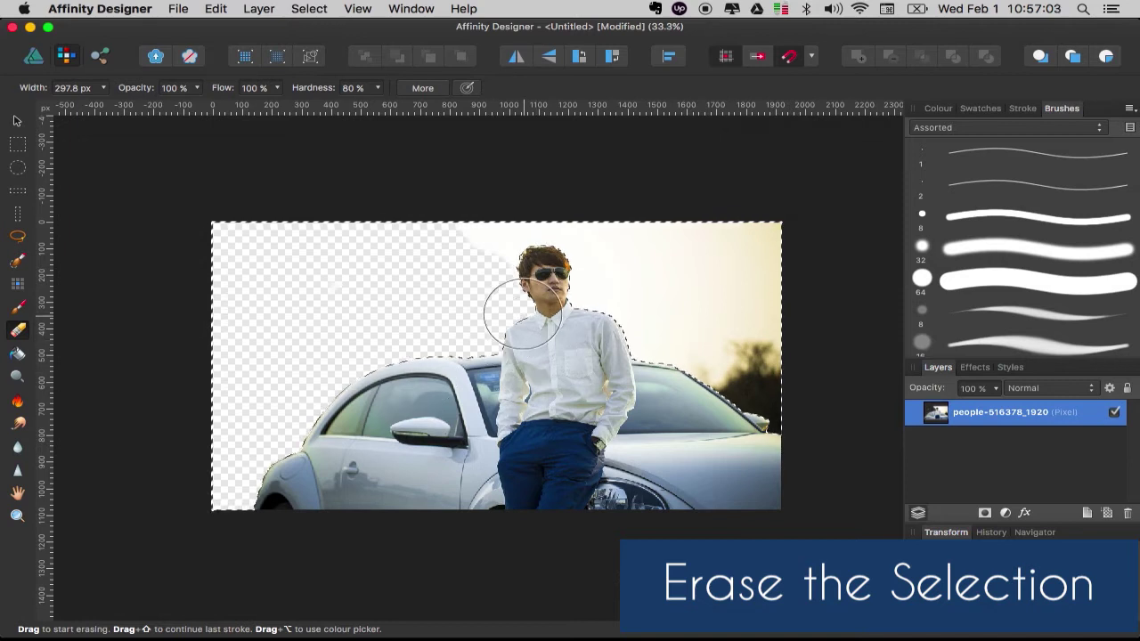
mouse_move(470, 204)
mouse_down()
mouse_move(606, 316)
mouse_move(621, 285)
mouse_move(789, 436)
mouse_move(720, 241)
mouse_move(753, 222)
mouse_move(683, 290)
mouse_move(629, 266)
mouse_up()
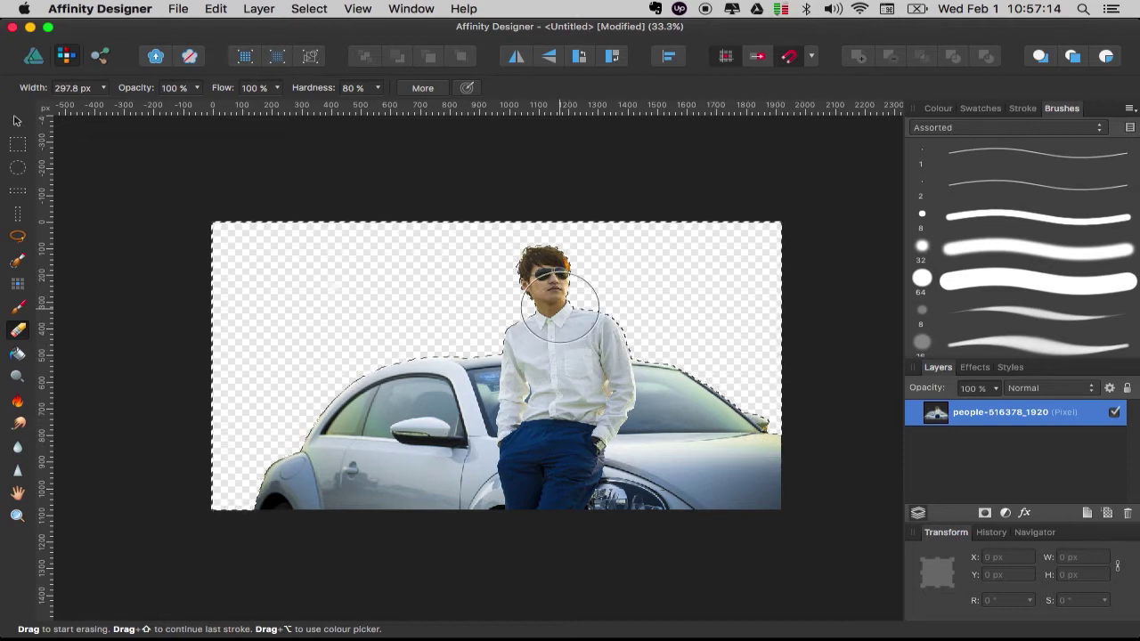
click(18, 122)
click(190, 348)
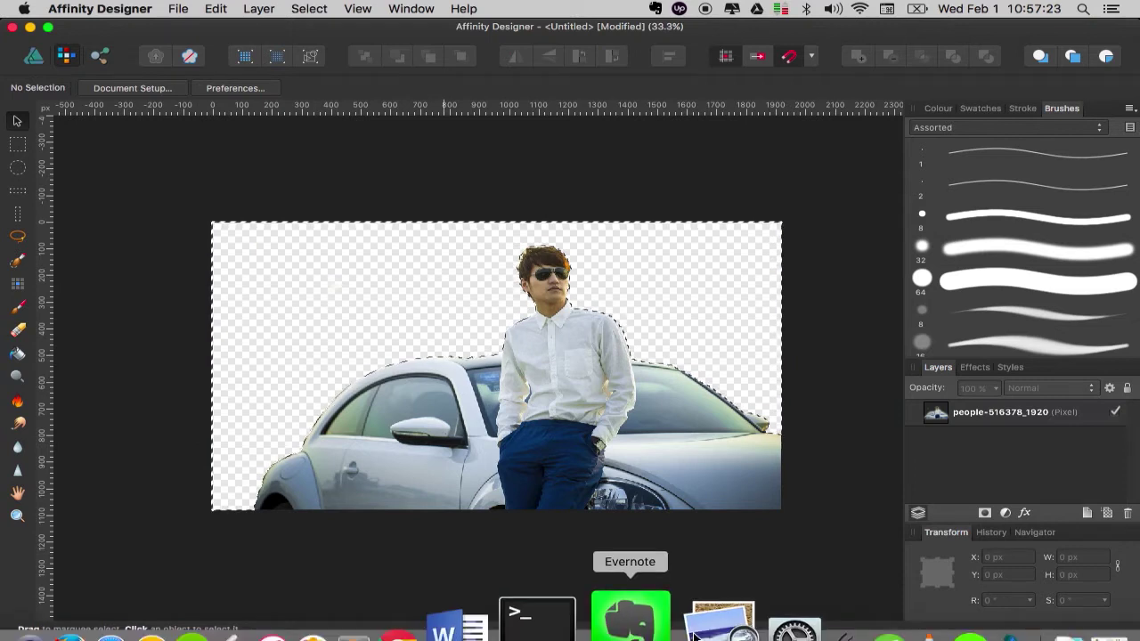
- Download the L 1280×1920 Batu Caves photo from Pixabay to the Desktop
click(502, 602)
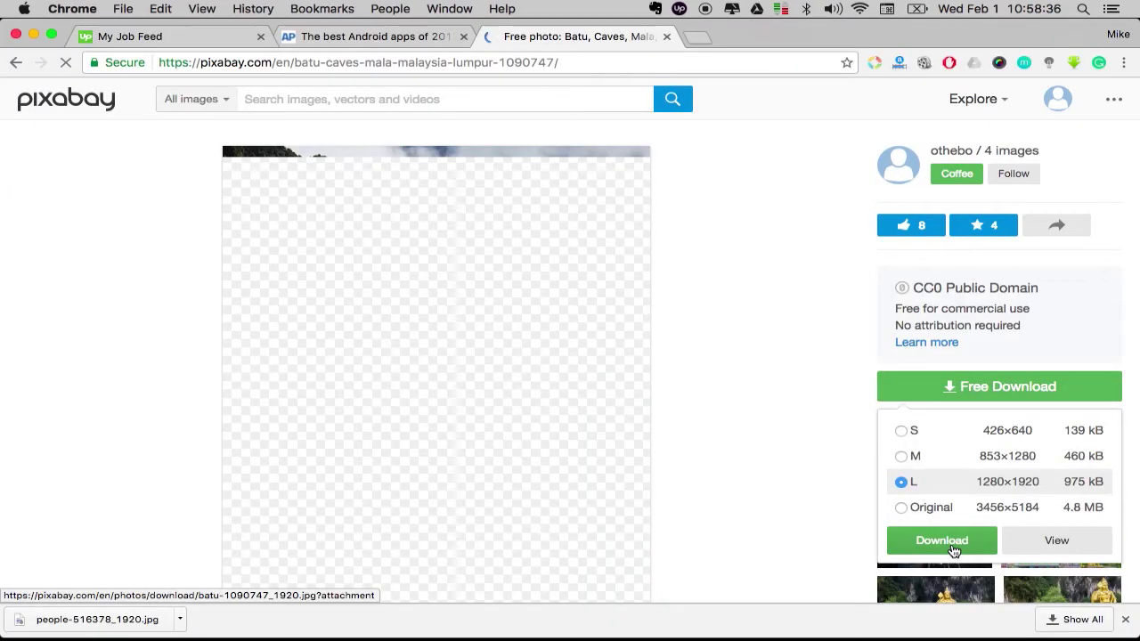
click(951, 546)
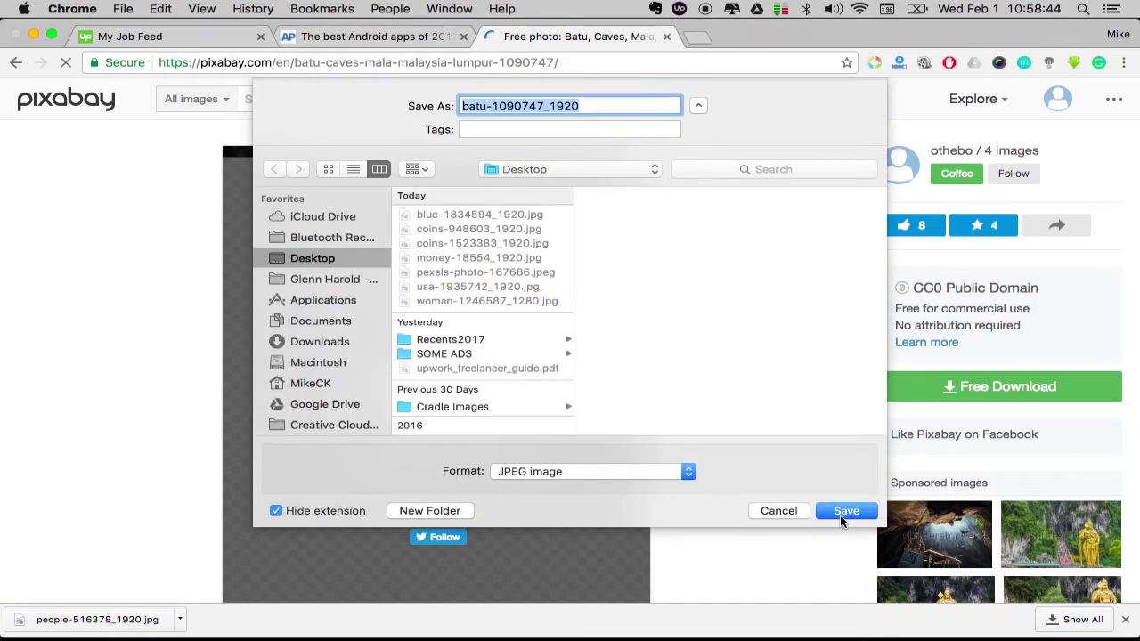
click(837, 515)
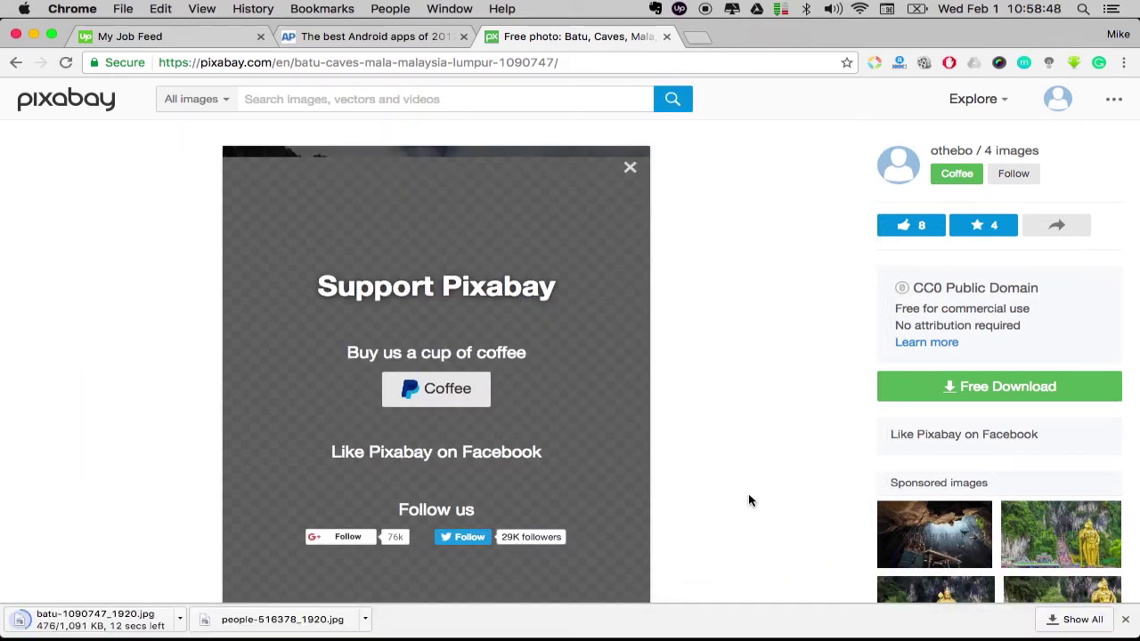
click(913, 619)
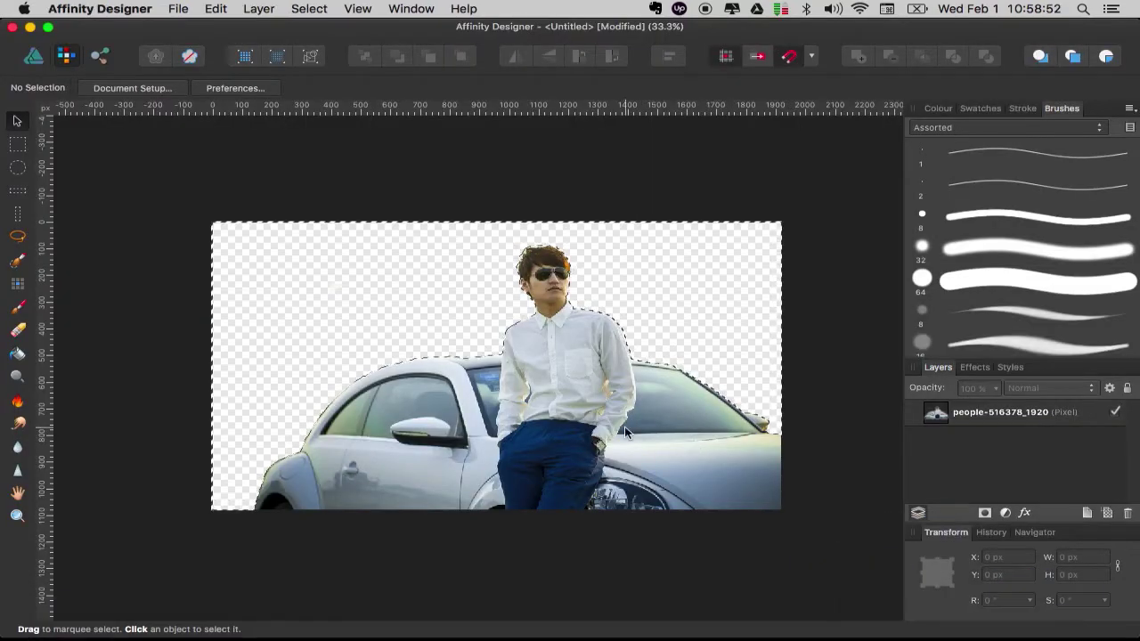
- Drop the batu-1090747_1920 photo onto the canvas and clear the leftover pixel selection
key(F11)
key(F11)
key(F11)
drag(869, 504, 432, 313)
key(F11)
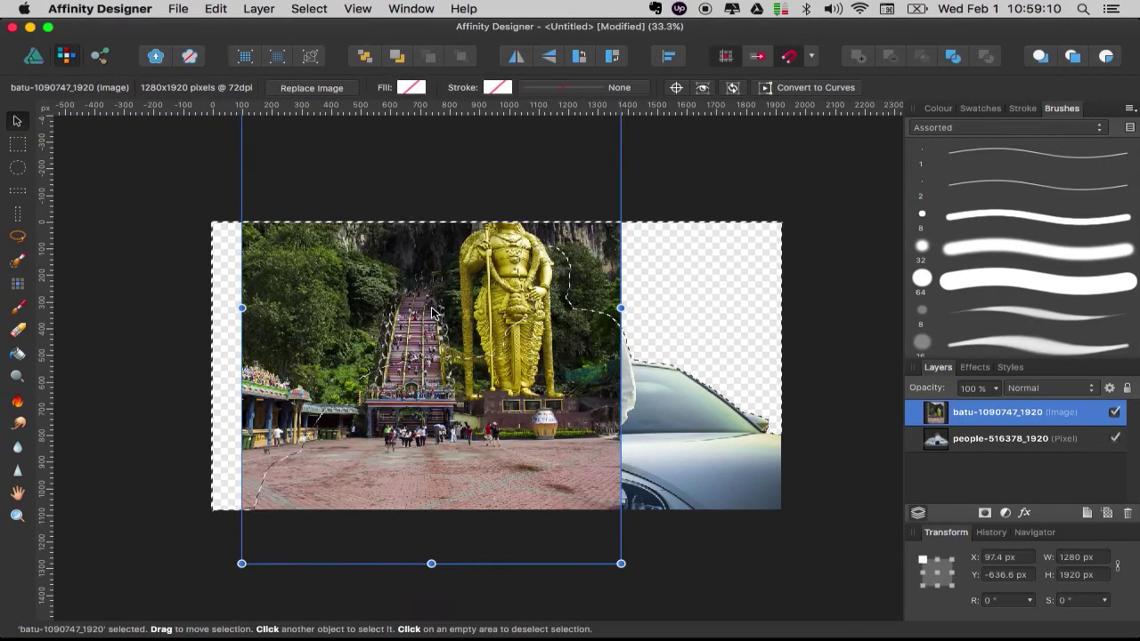
key(ctrl+d)
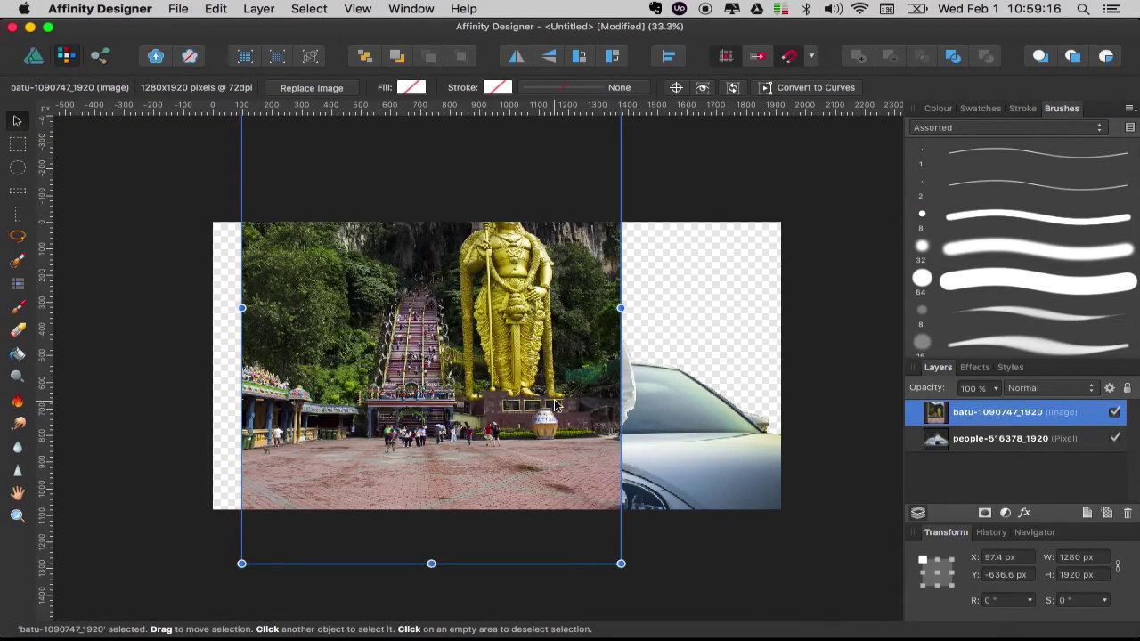
- Scale the Batu Caves photo to span the full 1920 px canvas width, top aligned
drag(242, 564, 145, 565)
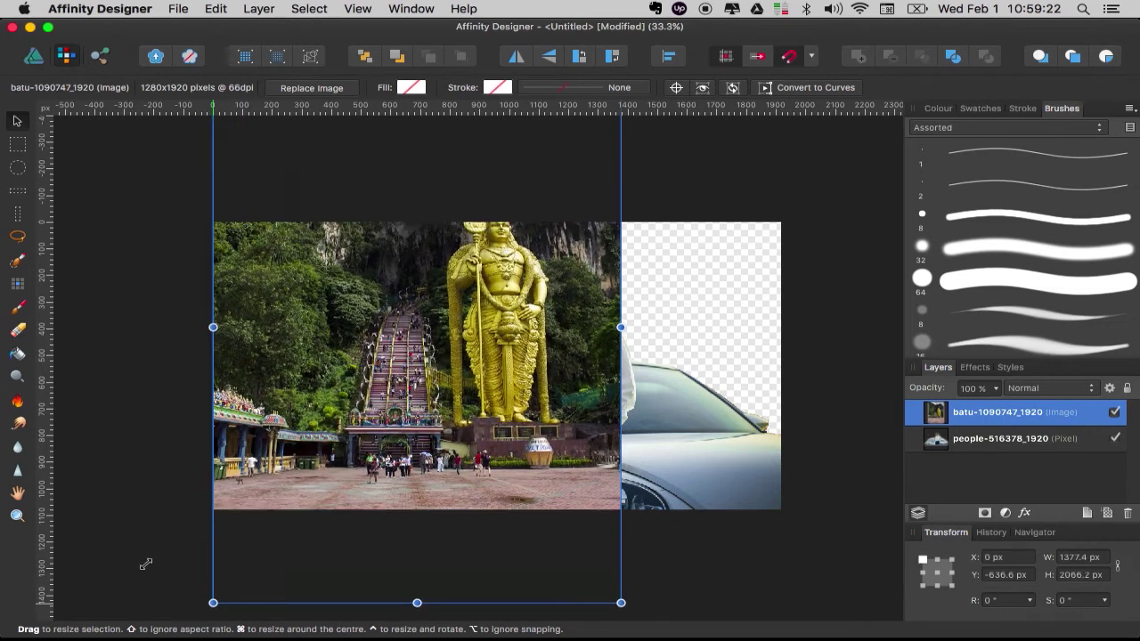
drag(424, 479, 432, 510)
drag(628, 436, 788, 440)
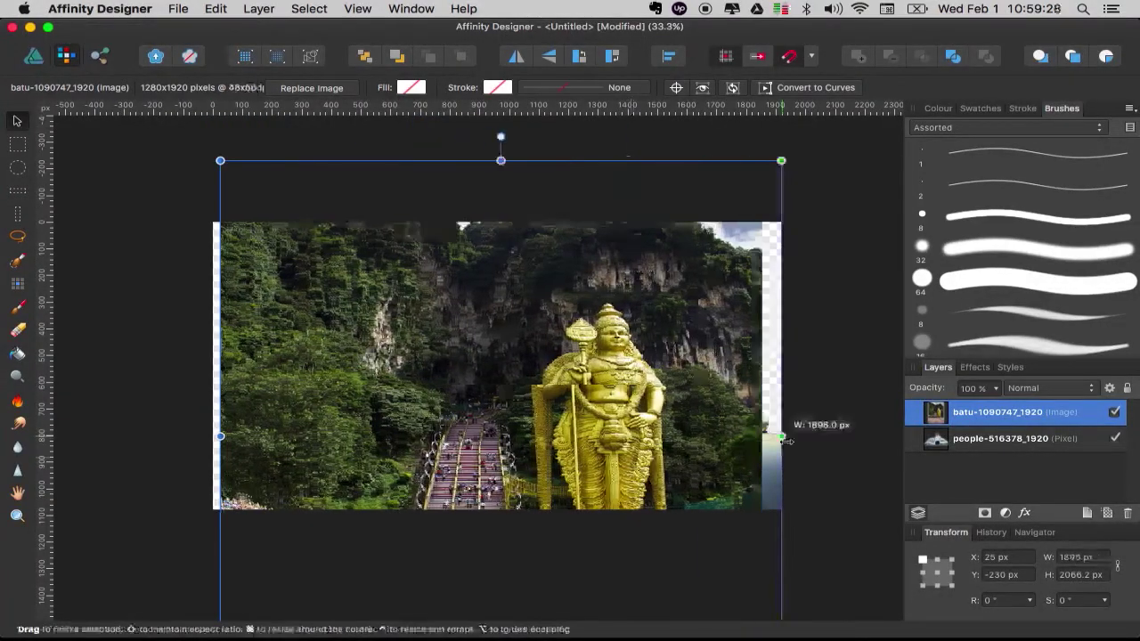
drag(234, 439, 262, 513)
drag(250, 234, 205, 162)
drag(191, 481, 243, 481)
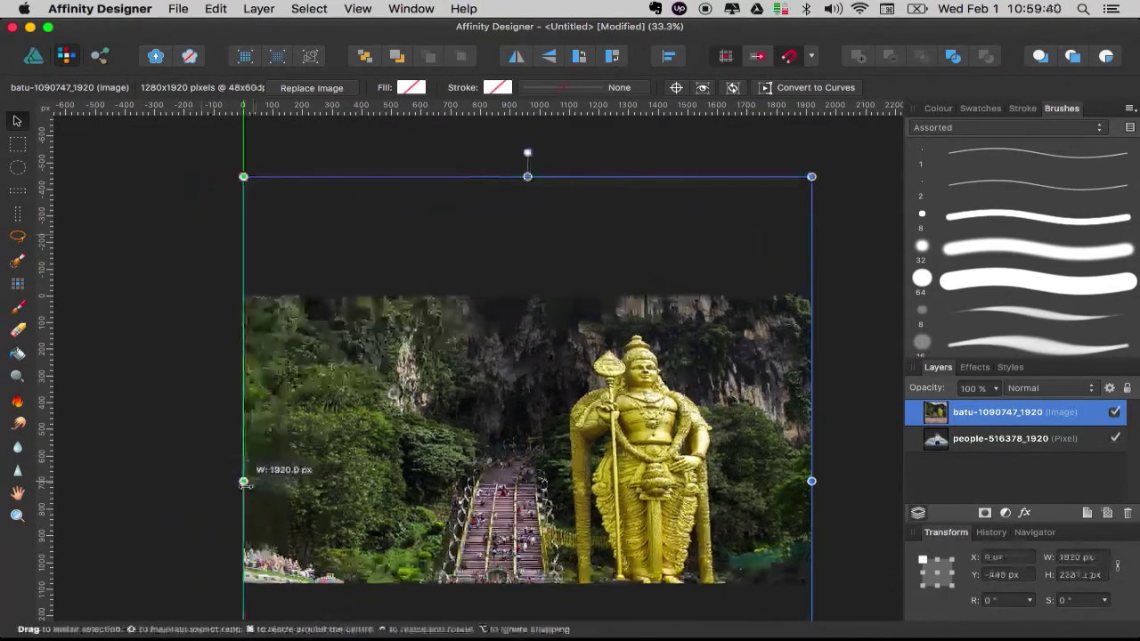
drag(425, 245, 425, 352)
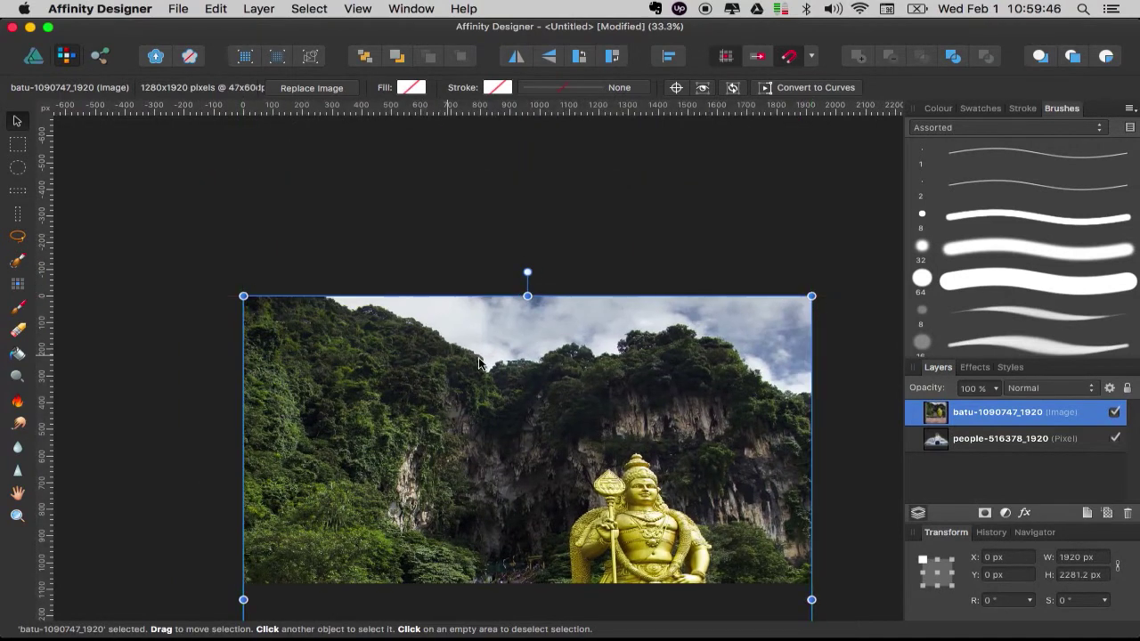
- Send the Batu Caves photo behind the man and car, then select the man-and-car layer
click(364, 57)
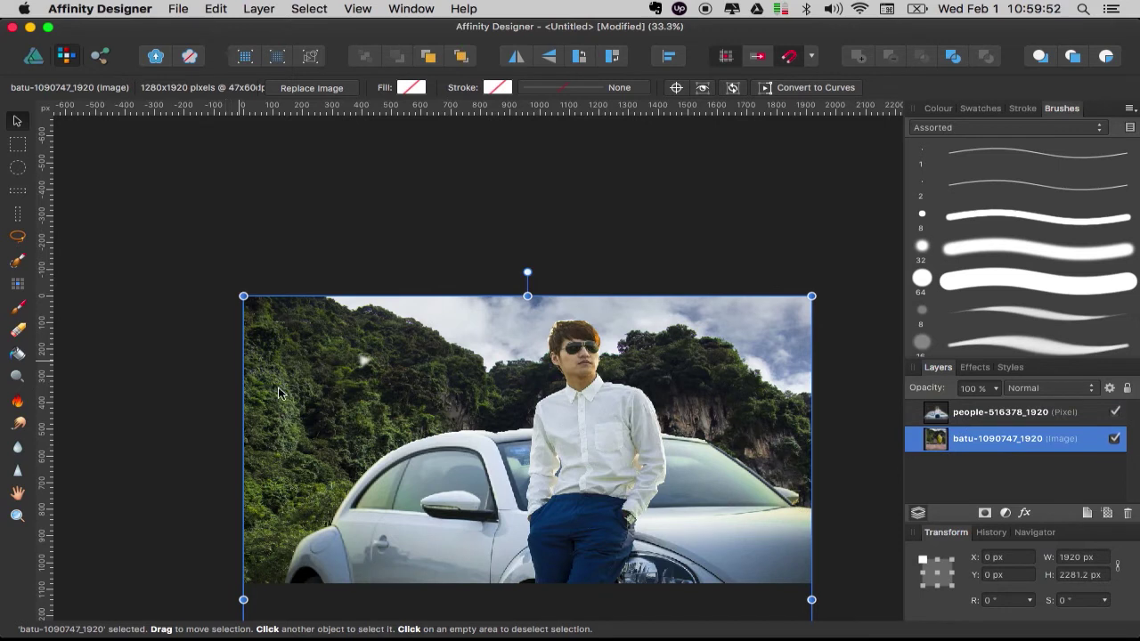
click(135, 400)
scroll(324, 462, up, 3)
scroll(324, 462, up, 2)
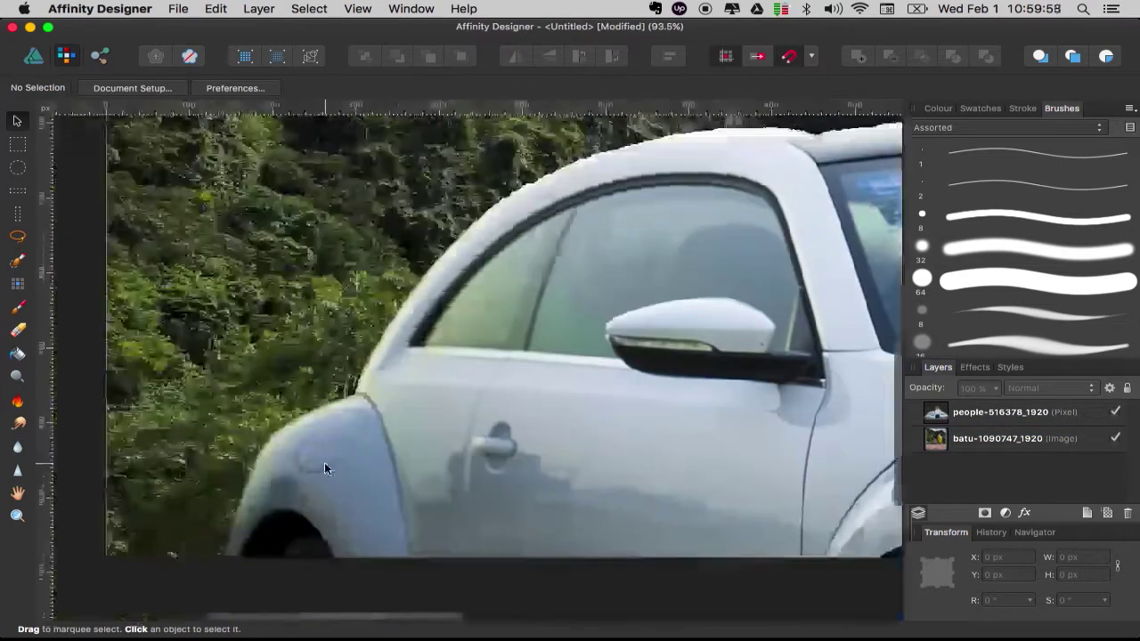
click(268, 438)
- Set a soft 32 px Erase Brush shrunk to about 20 px and clean the front fender fringe
click(16, 330)
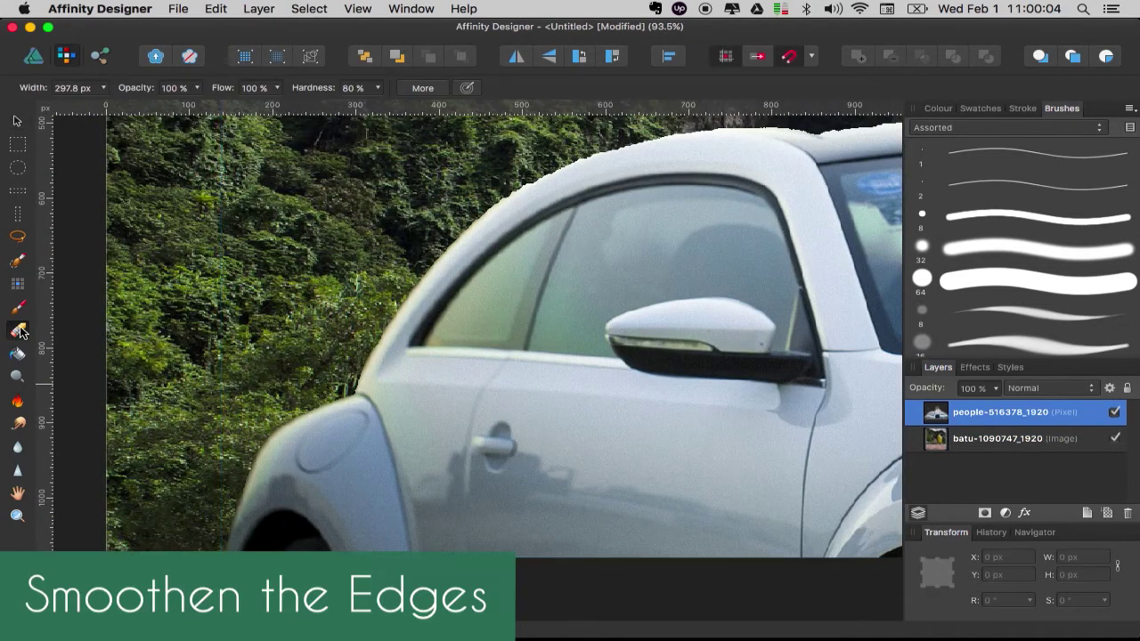
click(1024, 254)
scroll(220, 472, up, 2)
scroll(220, 472, up, 2)
scroll(219, 474, up, 2)
scroll(219, 477, up, 1)
scroll(219, 477, down, 1)
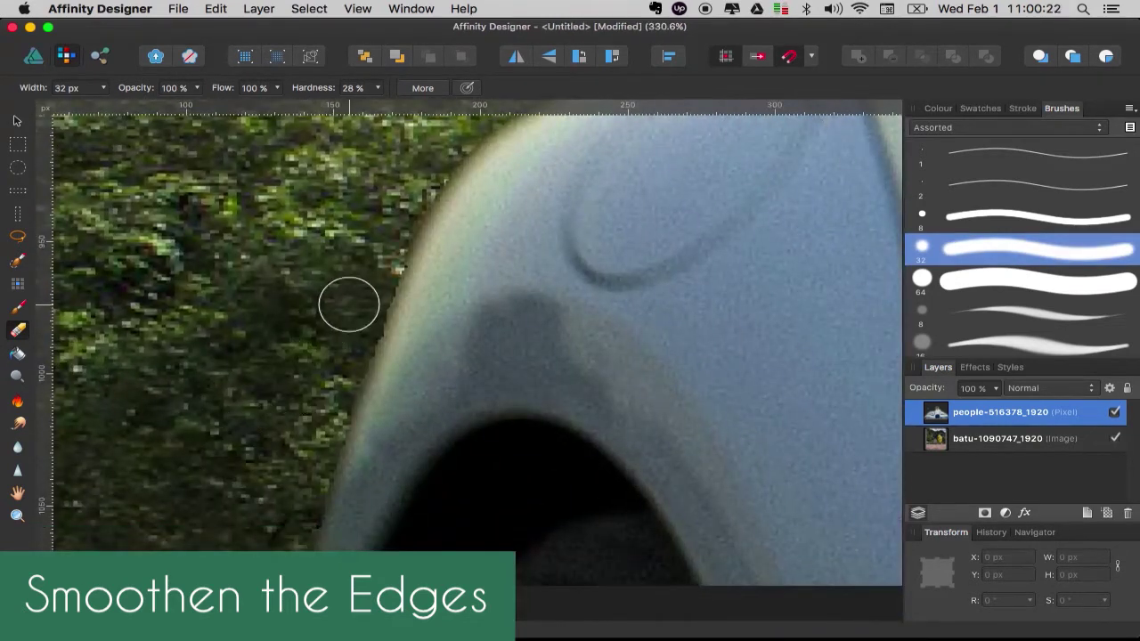
key(bracketleft)
key(bracketleft)
key(bracketleft)
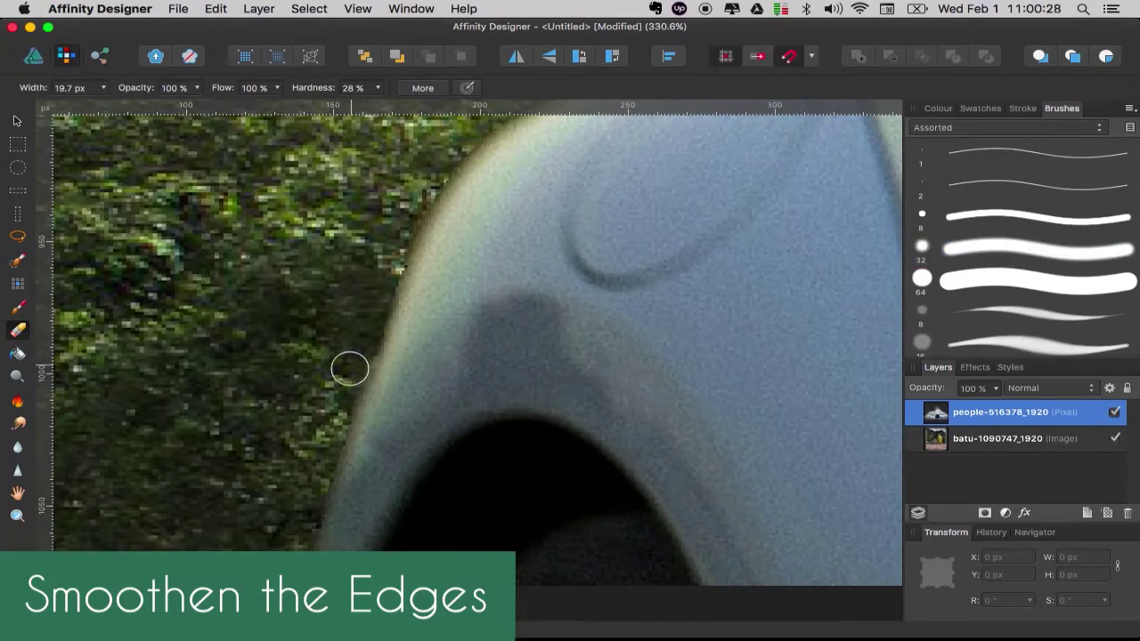
drag(332, 432, 308, 505)
- Erase the jagged white fringe along the car's top edge
scroll(327, 382, up, 3)
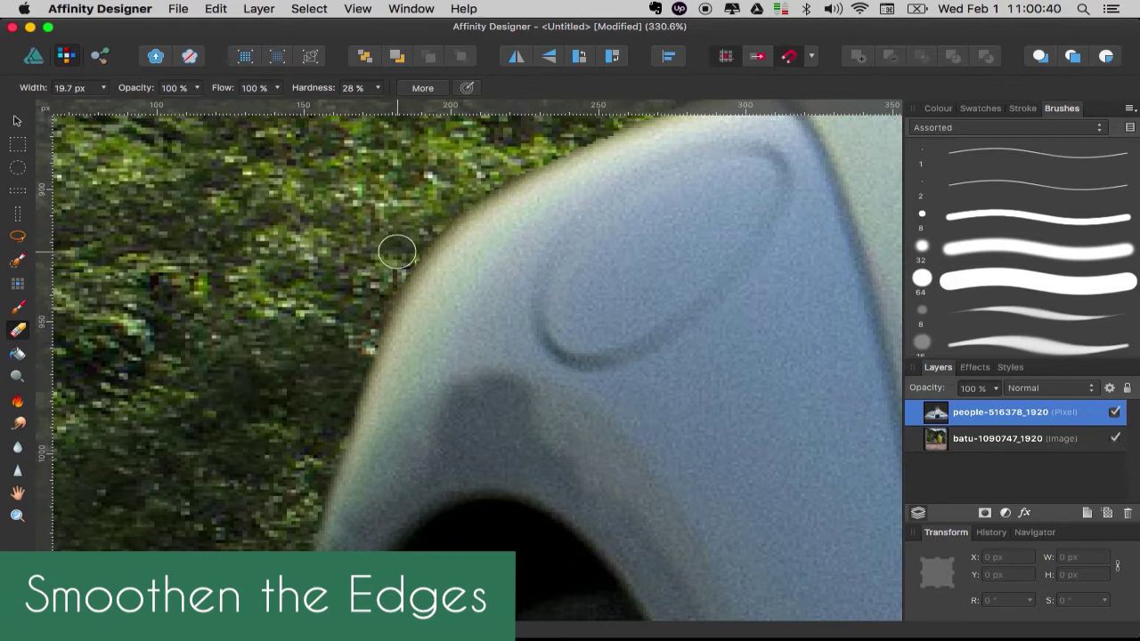
scroll(500, 161, right, 4)
scroll(500, 161, up, 3)
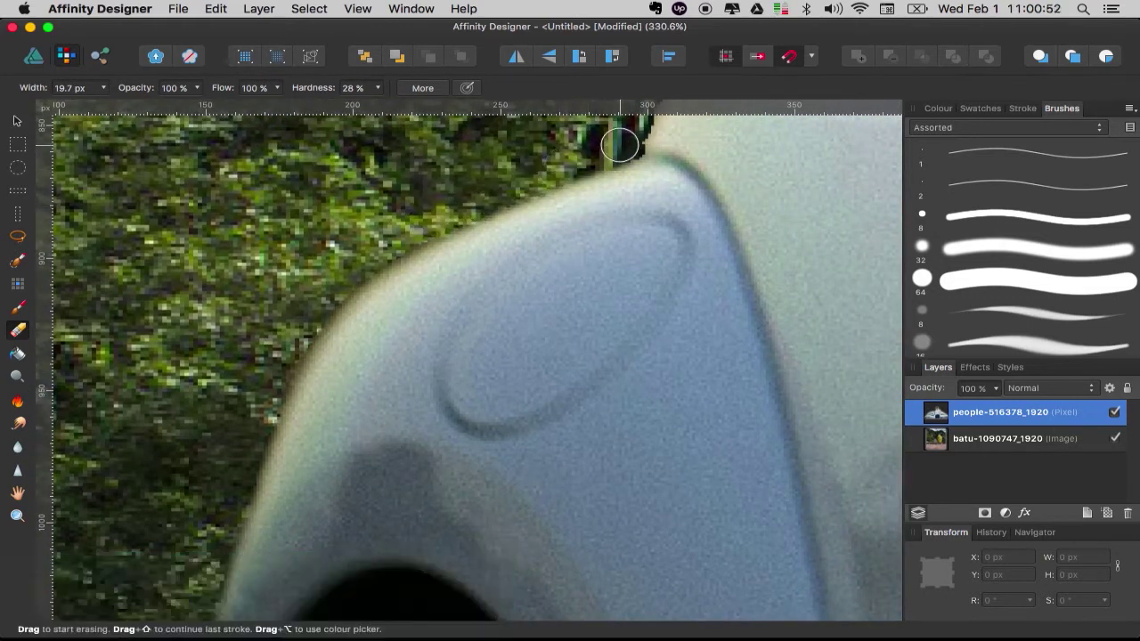
scroll(615, 147, right, 2)
scroll(614, 147, up, 3)
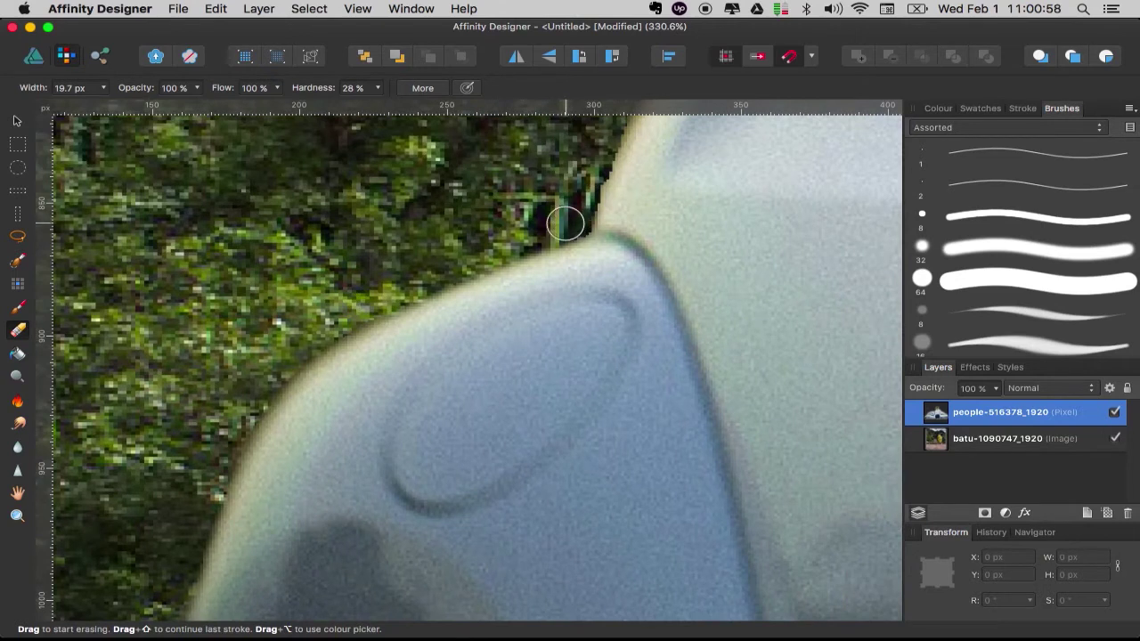
scroll(573, 210, up, 2)
scroll(573, 210, left, 1)
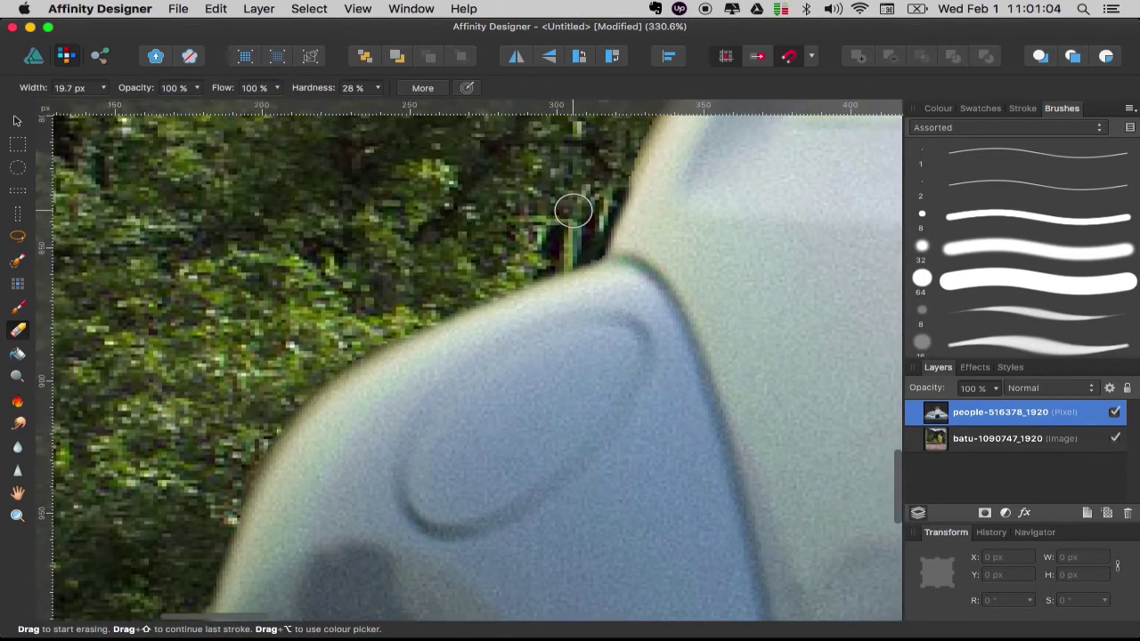
scroll(572, 210, right, 8)
scroll(573, 210, up, 3)
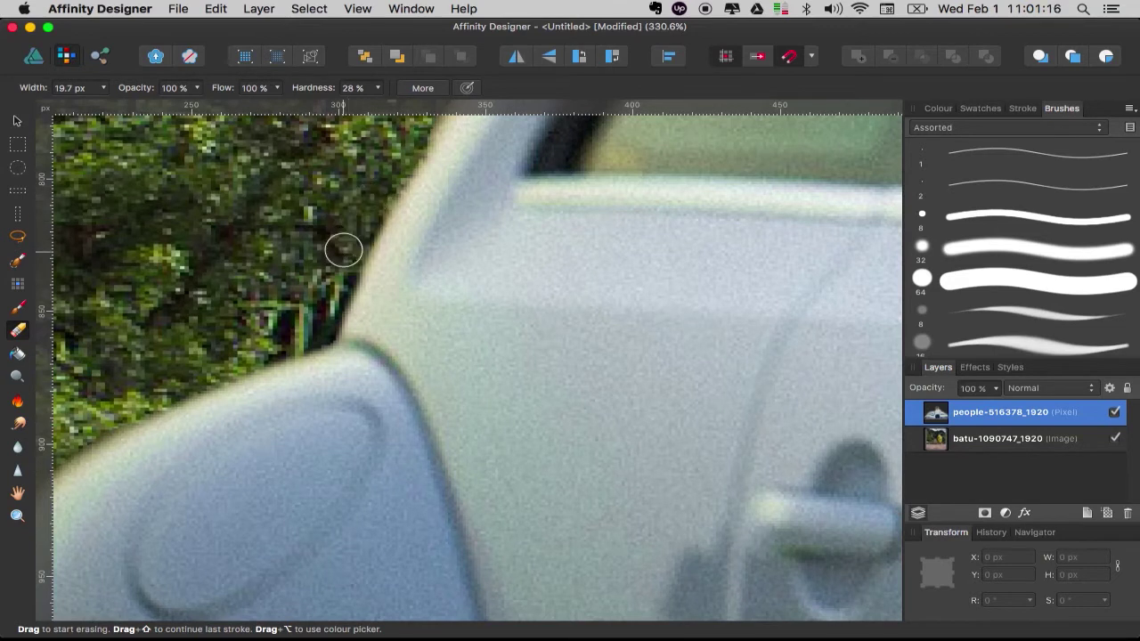
scroll(363, 202, up, 10)
scroll(362, 202, right, 4)
scroll(254, 515, up, 1)
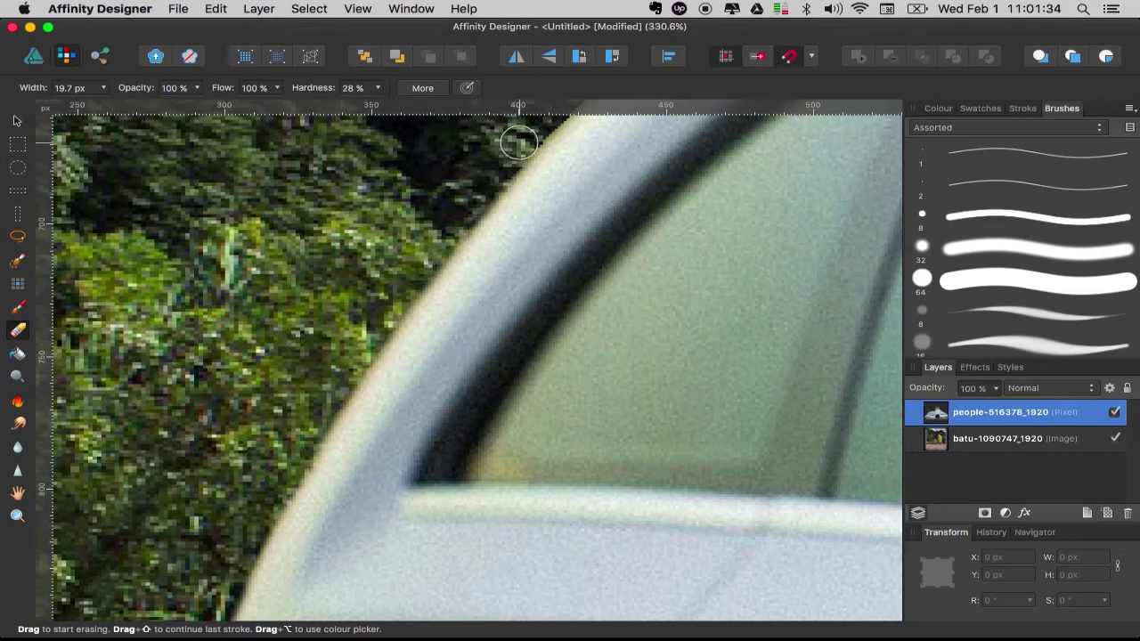
scroll(318, 338, up, 10)
scroll(318, 338, right, 6)
scroll(315, 334, up, 1)
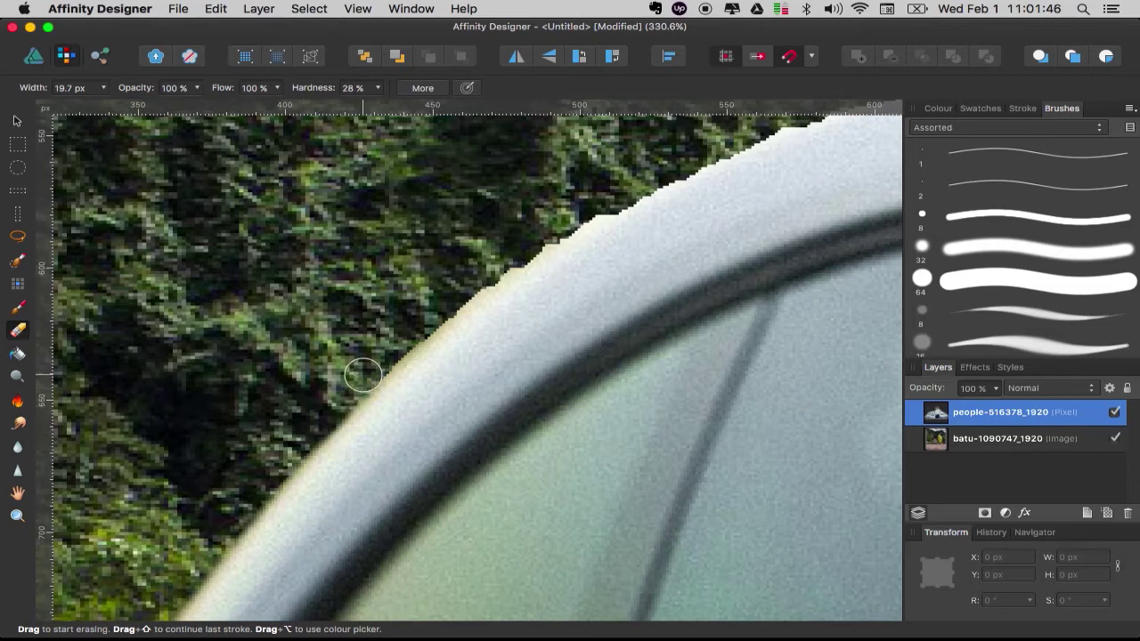
drag(485, 276, 824, 94)
scroll(340, 296, right, 5)
scroll(339, 296, up, 3)
mouse_move(543, 228)
mouse_down()
mouse_move(865, 152)
mouse_move(827, 163)
mouse_up()
- Clean the remaining white fringe off the roof edge, including beside the shirt
scroll(596, 203, right, 5)
scroll(596, 203, up, 2)
scroll(596, 203, right, 5)
scroll(596, 204, up, 2)
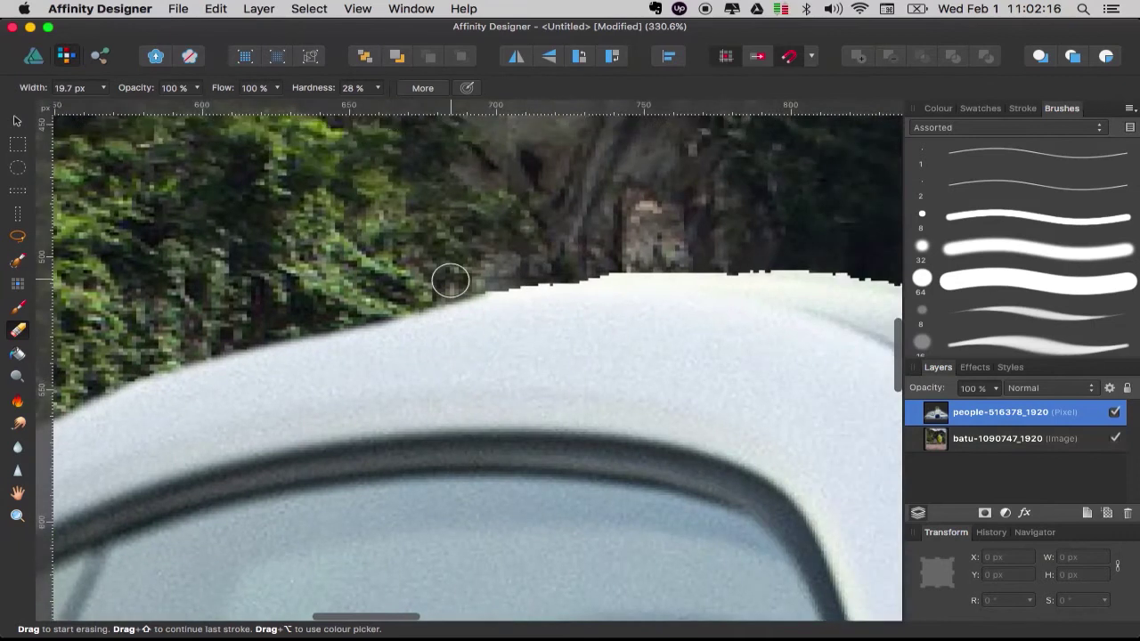
mouse_move(451, 276)
mouse_down()
mouse_move(789, 257)
mouse_move(518, 277)
mouse_up()
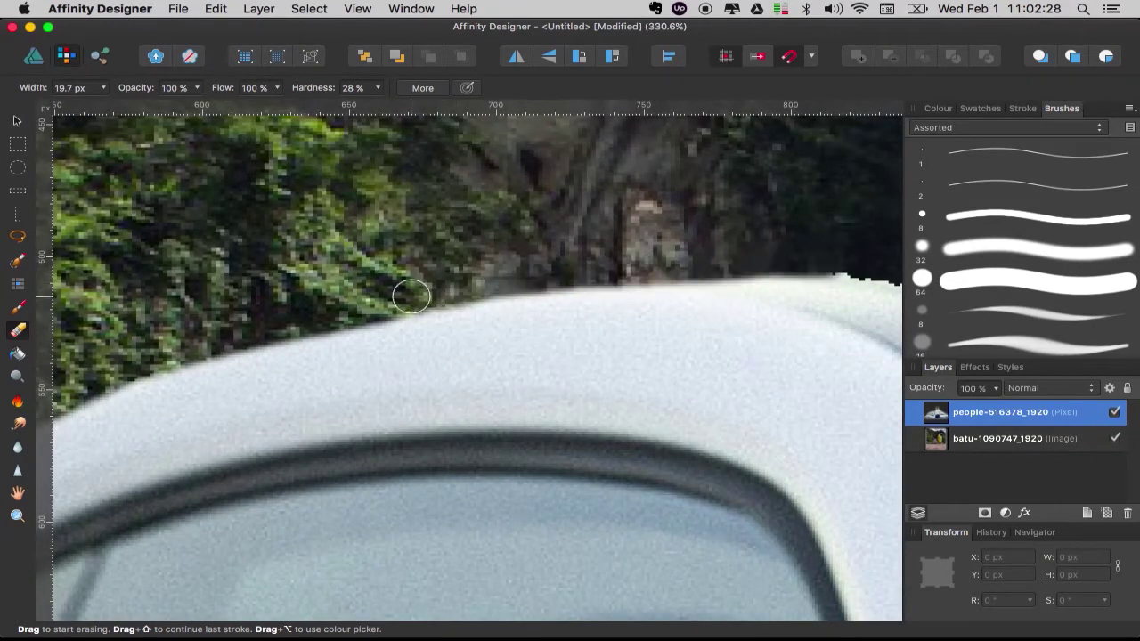
scroll(517, 258, right, 5)
scroll(534, 267, up, 1)
mouse_move(556, 276)
mouse_down()
mouse_move(647, 295)
mouse_move(559, 276)
mouse_up()
scroll(559, 276, right, 6)
mouse_move(364, 305)
mouse_down()
mouse_move(682, 264)
mouse_move(336, 310)
mouse_up()
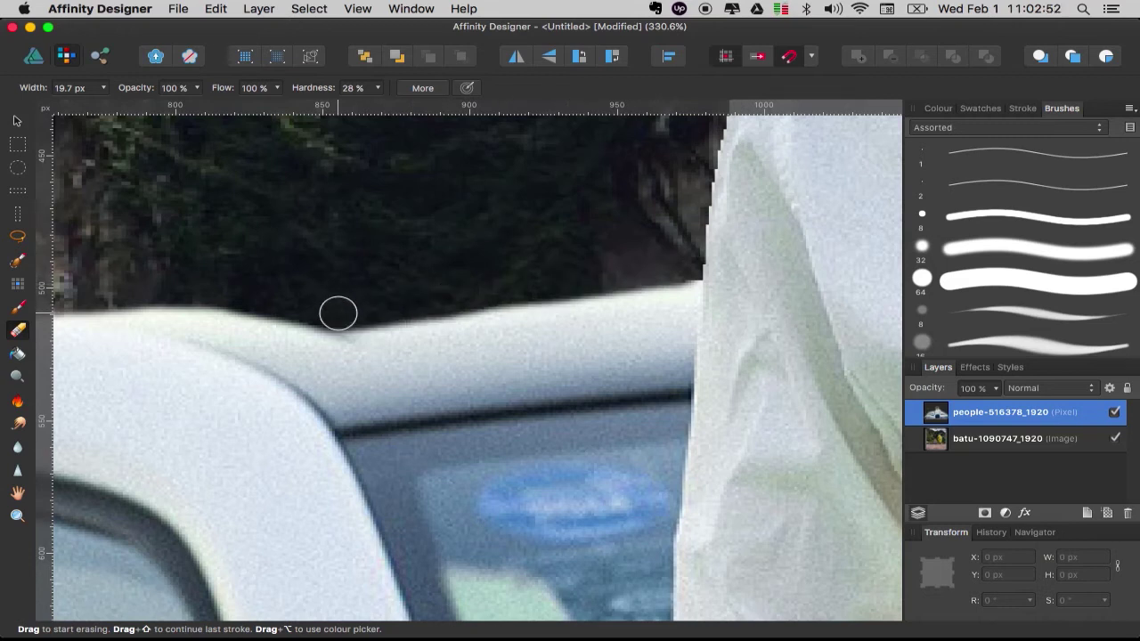
scroll(461, 250, right, 2)
scroll(460, 250, up, 1)
scroll(498, 309, right, 2)
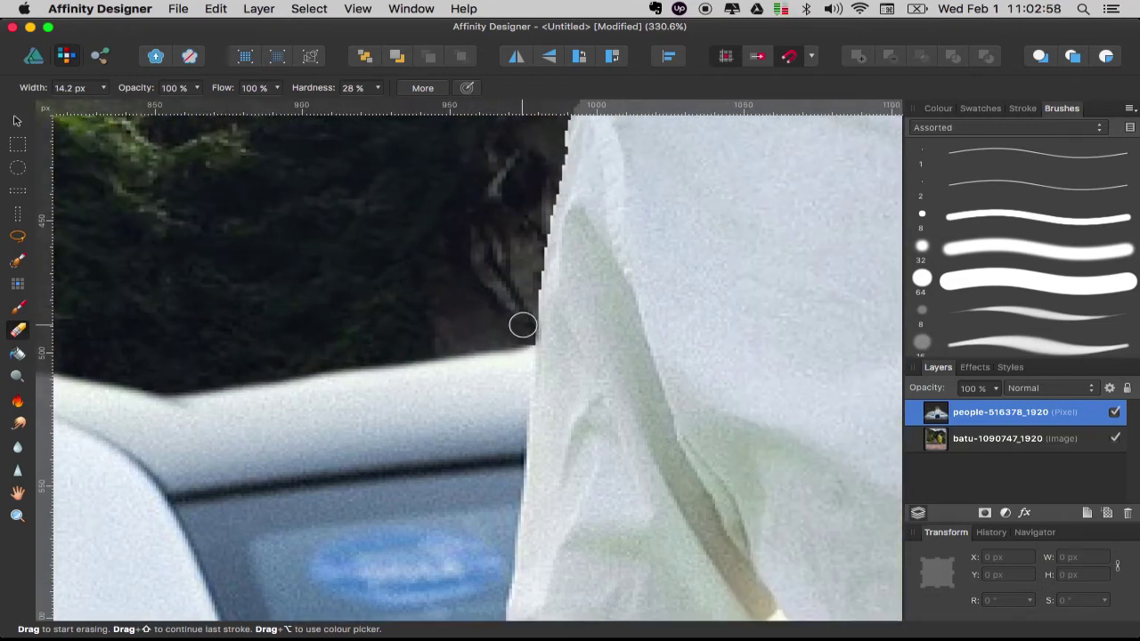
- Erase the white fringe along the shirt's left edge and shoulder
scroll(530, 249, up, 3)
scroll(529, 249, right, 1)
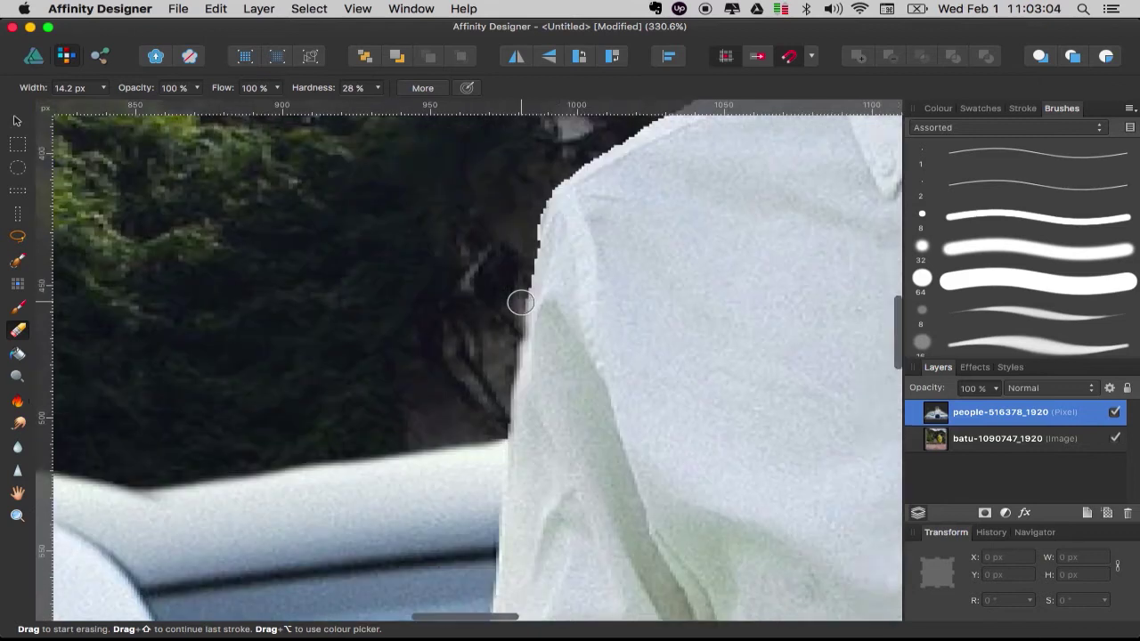
mouse_move(499, 313)
mouse_down()
mouse_move(484, 373)
mouse_move(509, 292)
mouse_up()
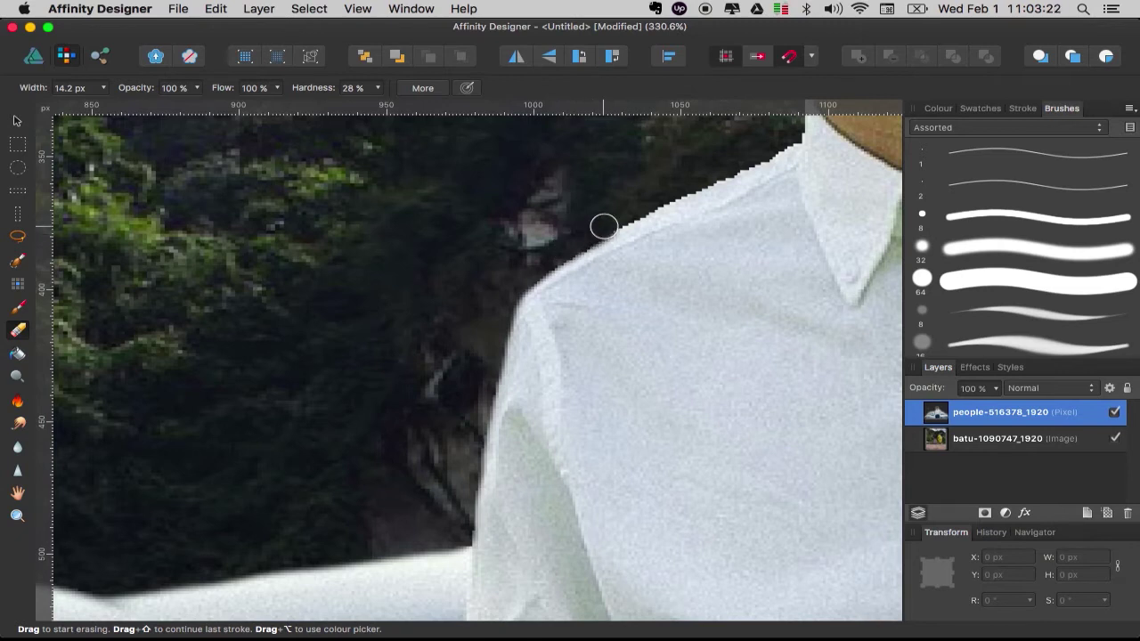
drag(700, 184, 780, 143)
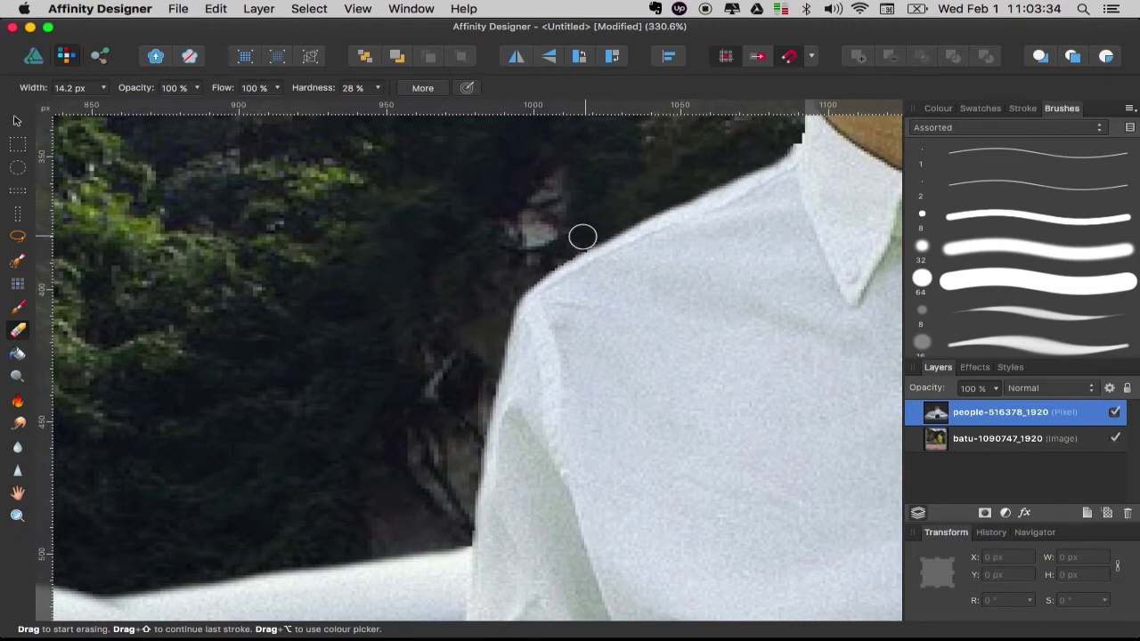
- Pan up toward the man's face and pick a soft textured eraser brush
scroll(478, 311, up, 4)
scroll(477, 311, right, 5)
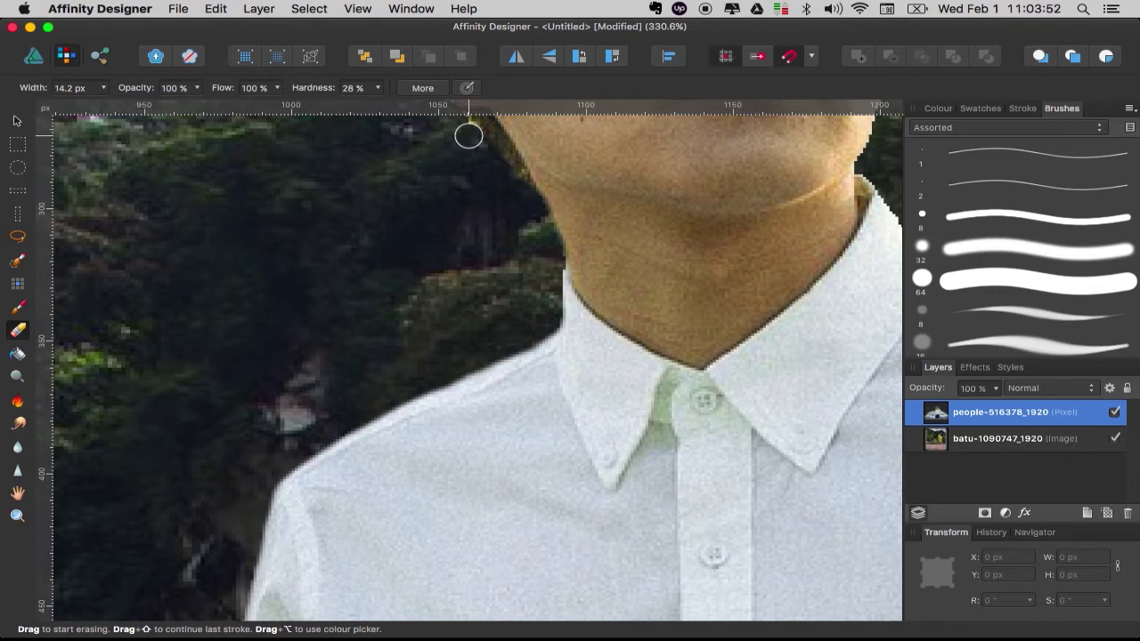
scroll(468, 136, up, 5)
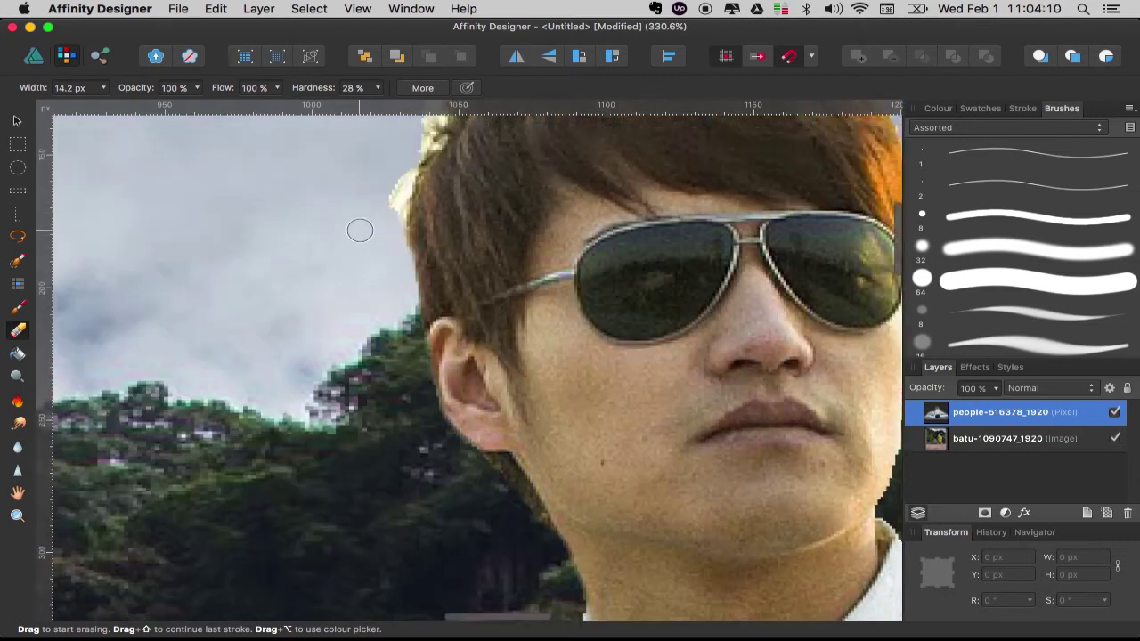
scroll(378, 180, up, 10)
scroll(1003, 272, down, 2)
scroll(1002, 272, down, 2)
click(1025, 283)
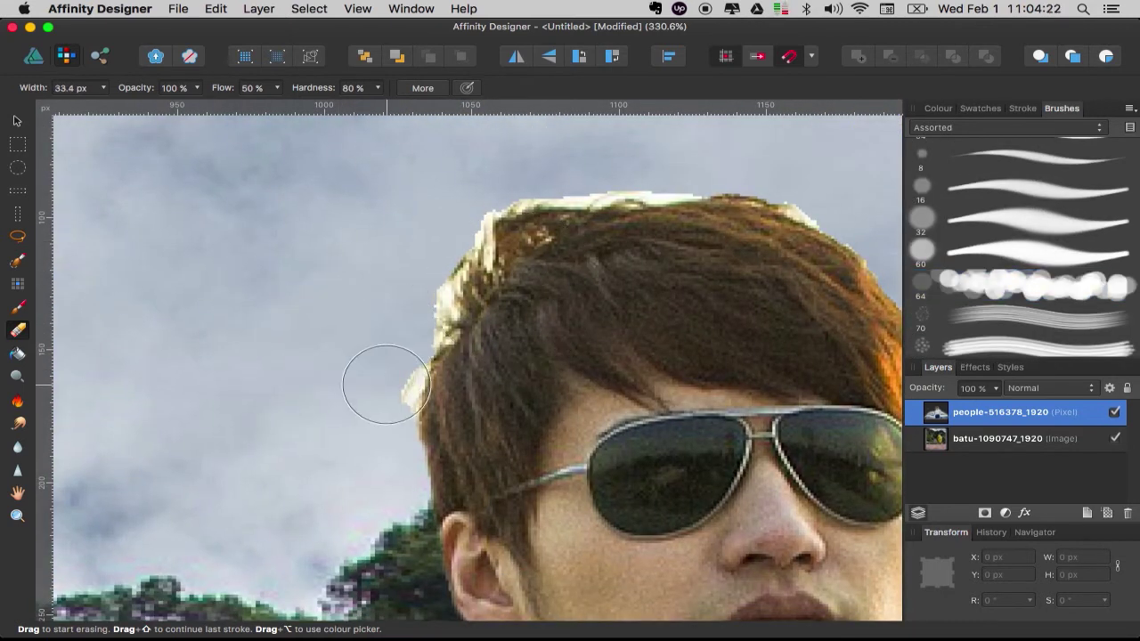
- Erase the pale fringe along the hair's left and top edges with a smaller, fuller textured eraser
drag(374, 361, 428, 401)
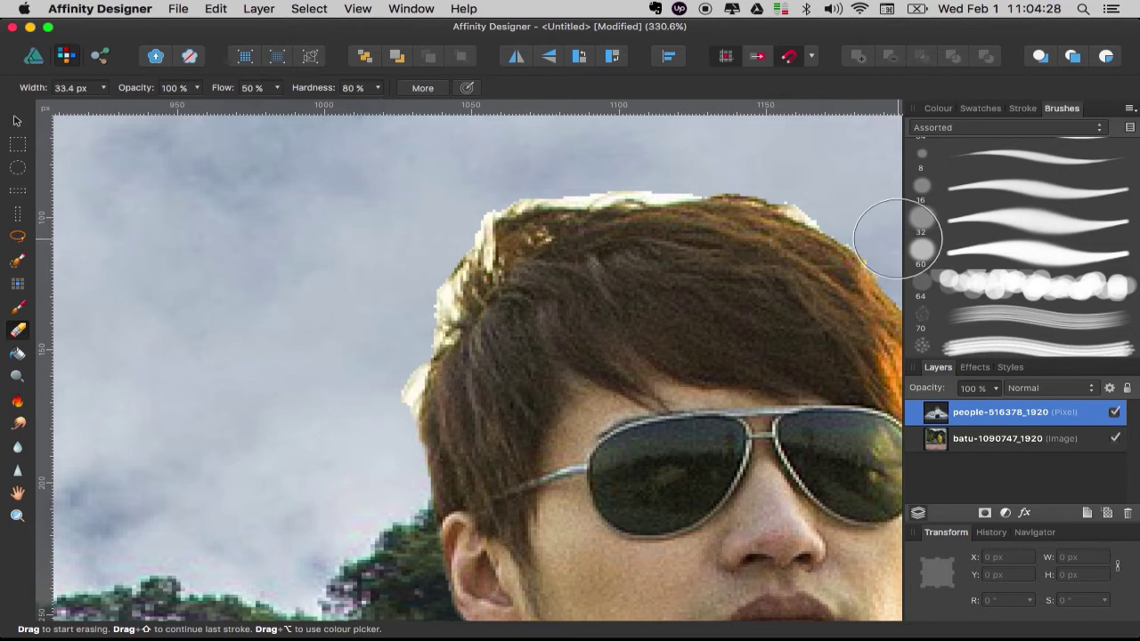
click(1046, 315)
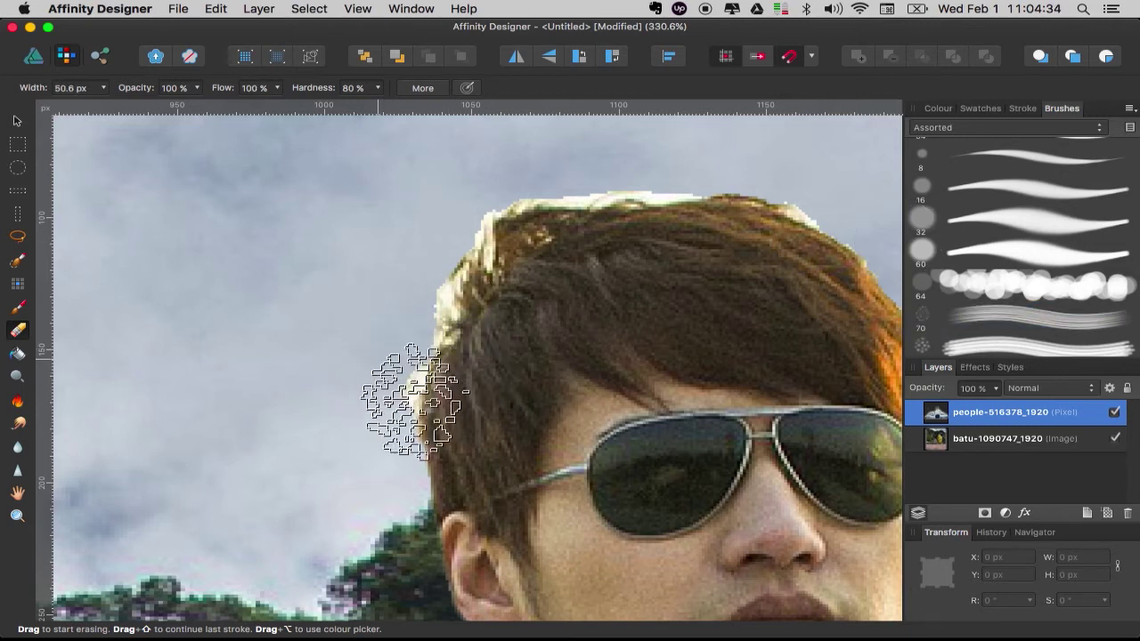
key(bracketleft)
key(bracketleft)
key(bracketleft)
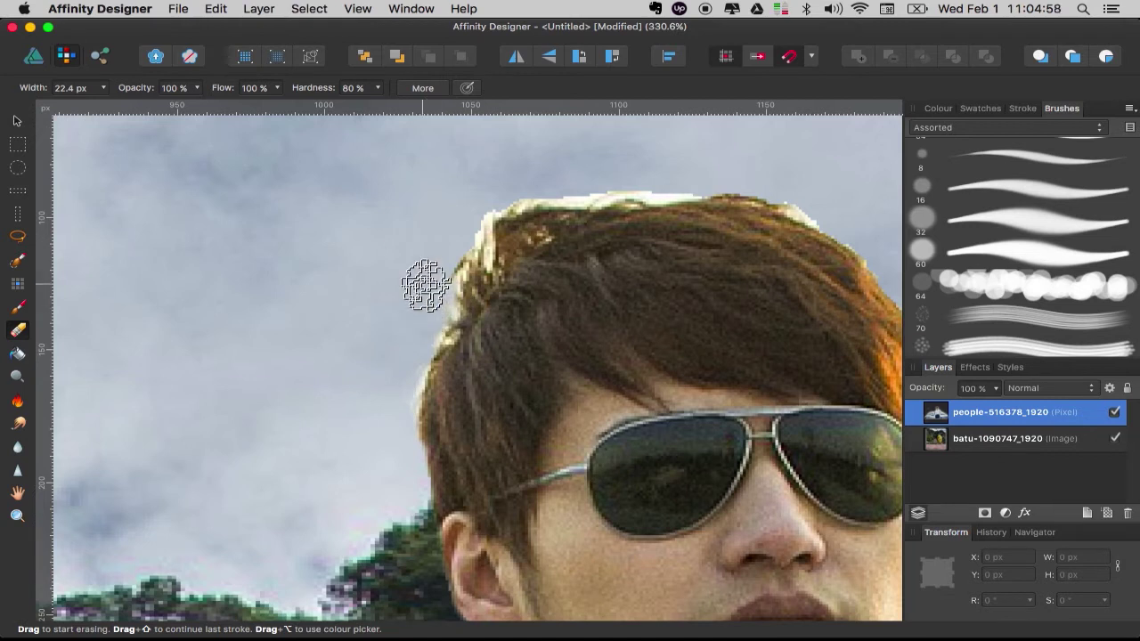
drag(458, 233, 464, 287)
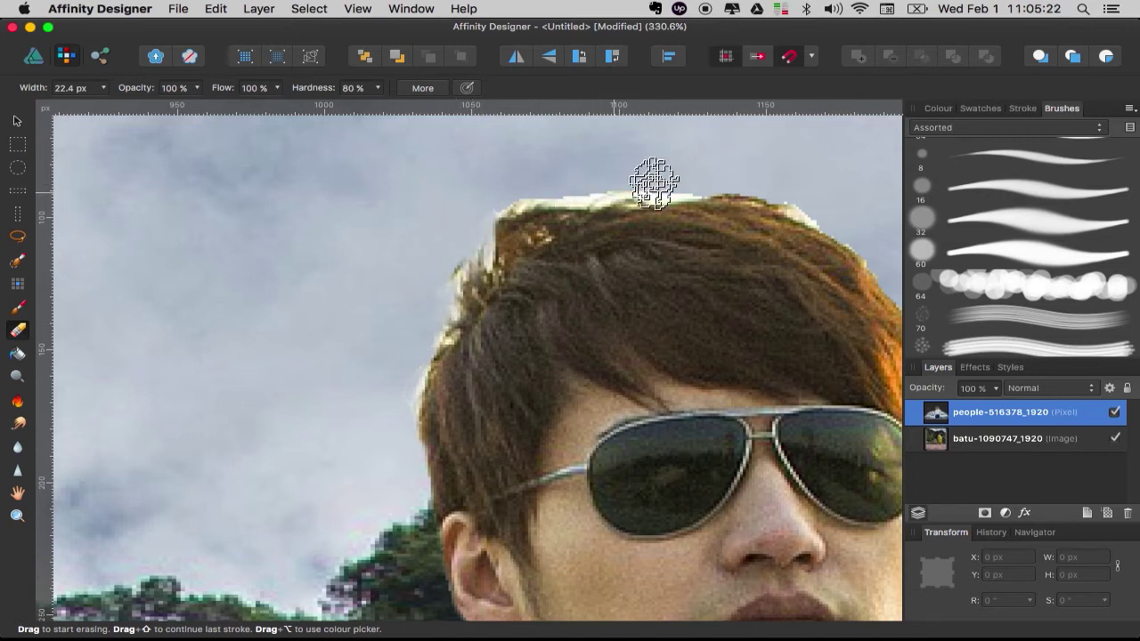
mouse_move(501, 201)
mouse_down()
mouse_move(557, 203)
mouse_move(440, 311)
mouse_up()
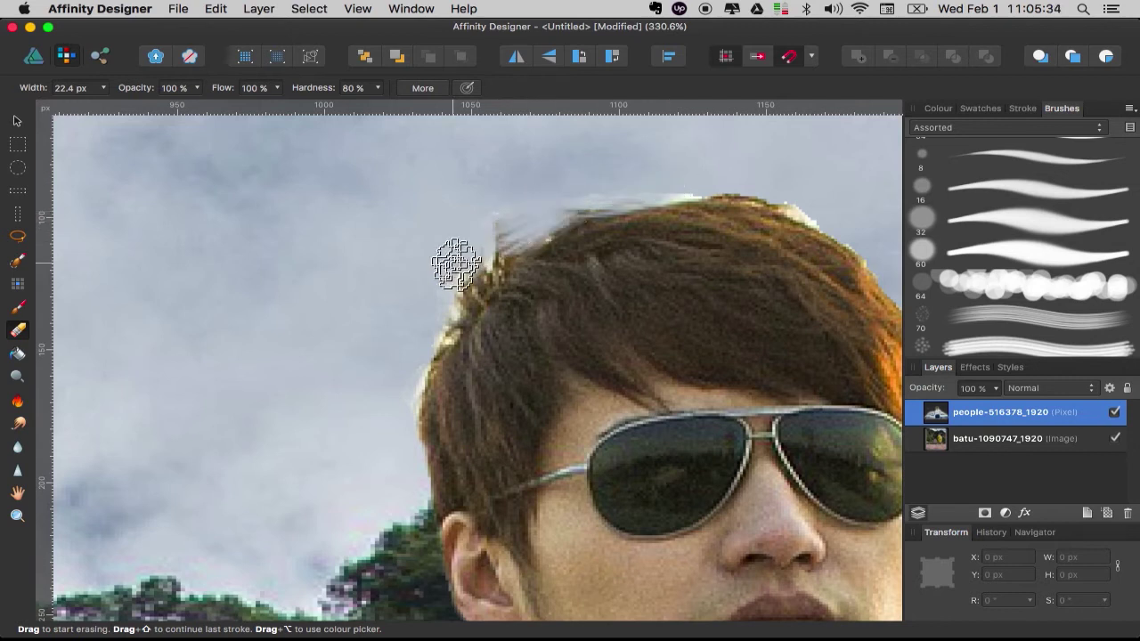
mouse_move(441, 311)
mouse_down()
mouse_move(476, 255)
mouse_move(636, 179)
mouse_move(535, 222)
mouse_move(446, 316)
mouse_up()
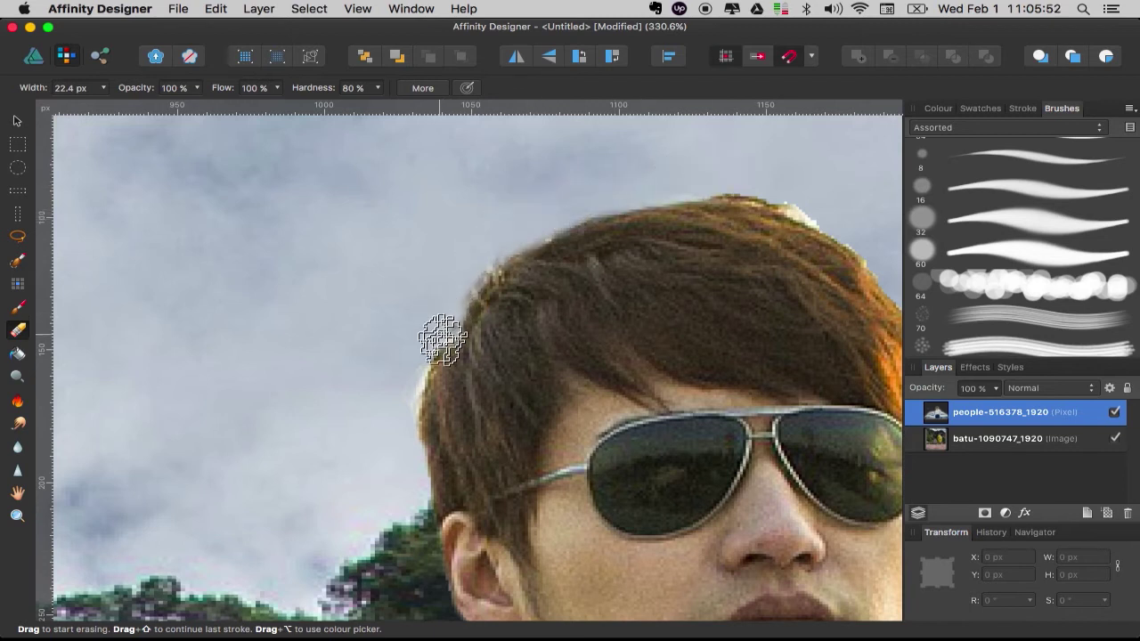
- Pan around the hair edges and switch to a smaller, softer eraser brush
scroll(434, 294, right, 5)
scroll(434, 294, up, 2)
scroll(433, 294, right, 5)
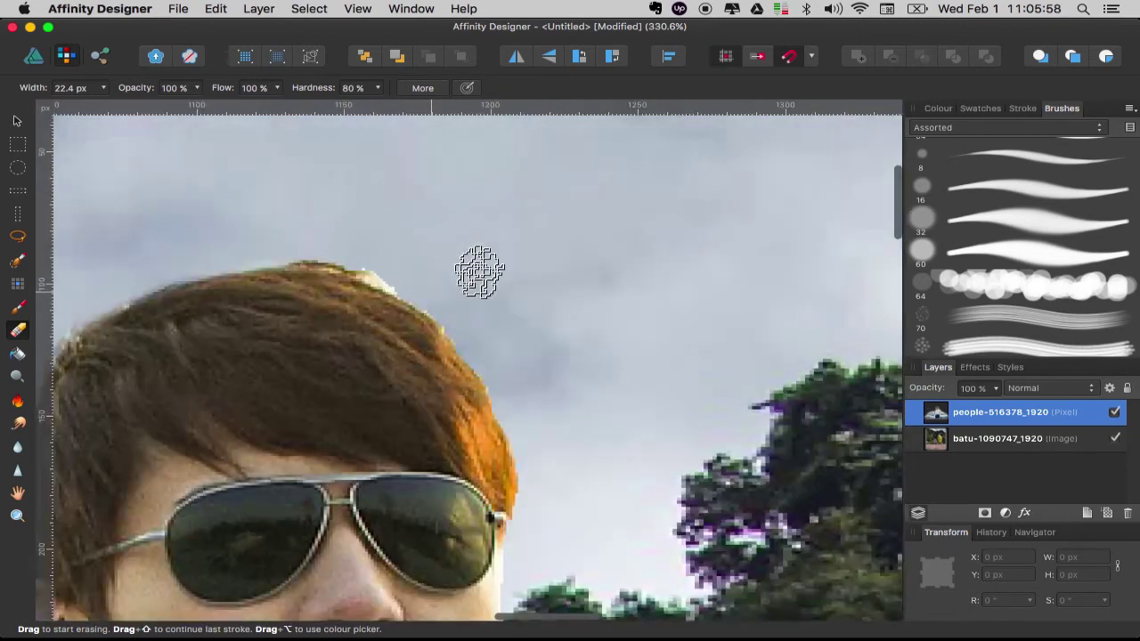
scroll(476, 267, right, 7)
scroll(476, 267, up, 2)
scroll(252, 327, left, 2)
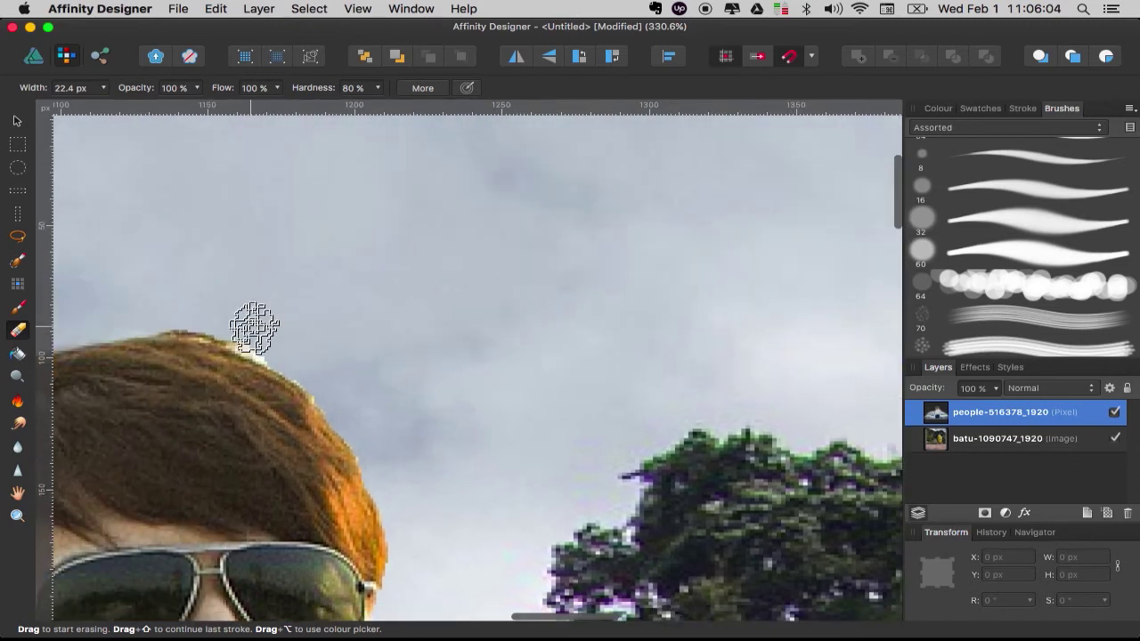
scroll(267, 329, left, 2)
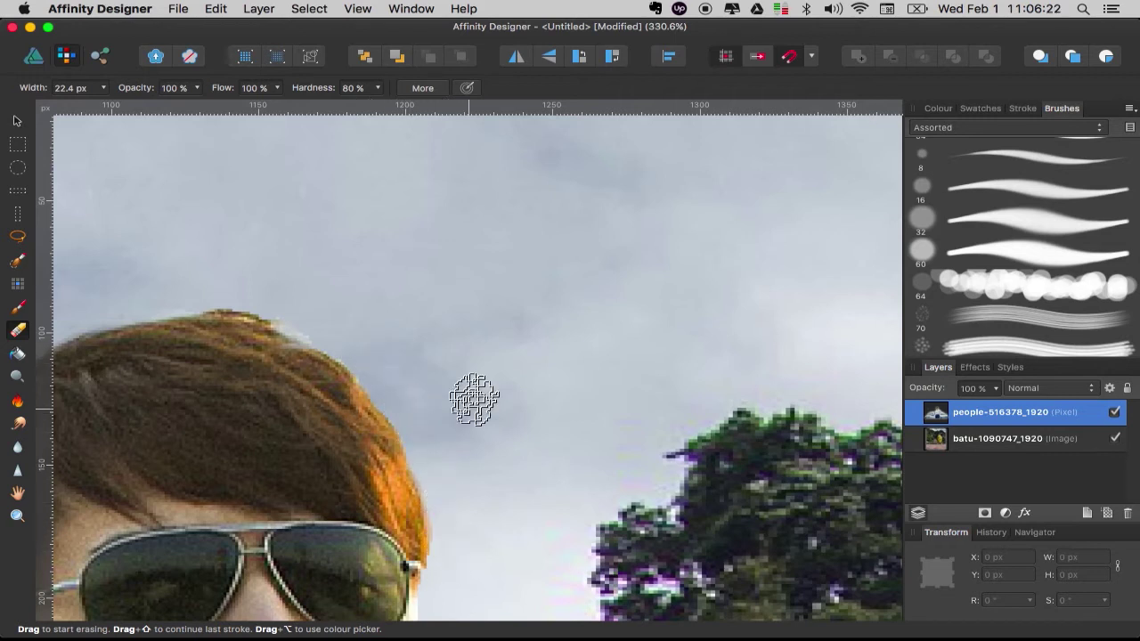
scroll(473, 392, left, 1)
scroll(473, 389, left, 4)
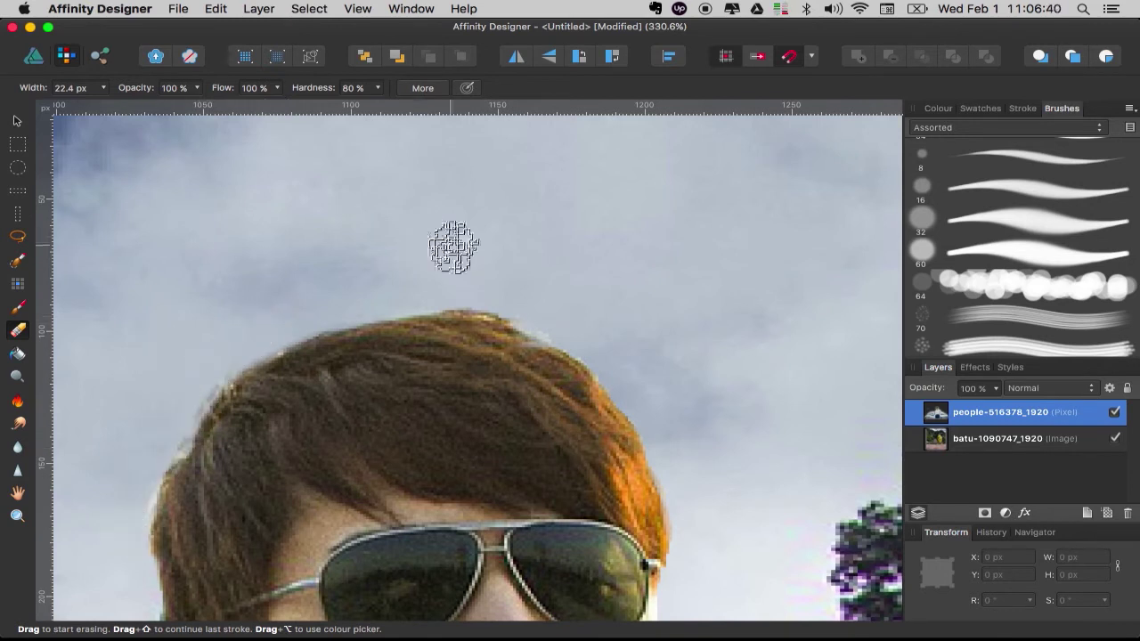
scroll(490, 267, left, 1)
scroll(484, 267, down, 4)
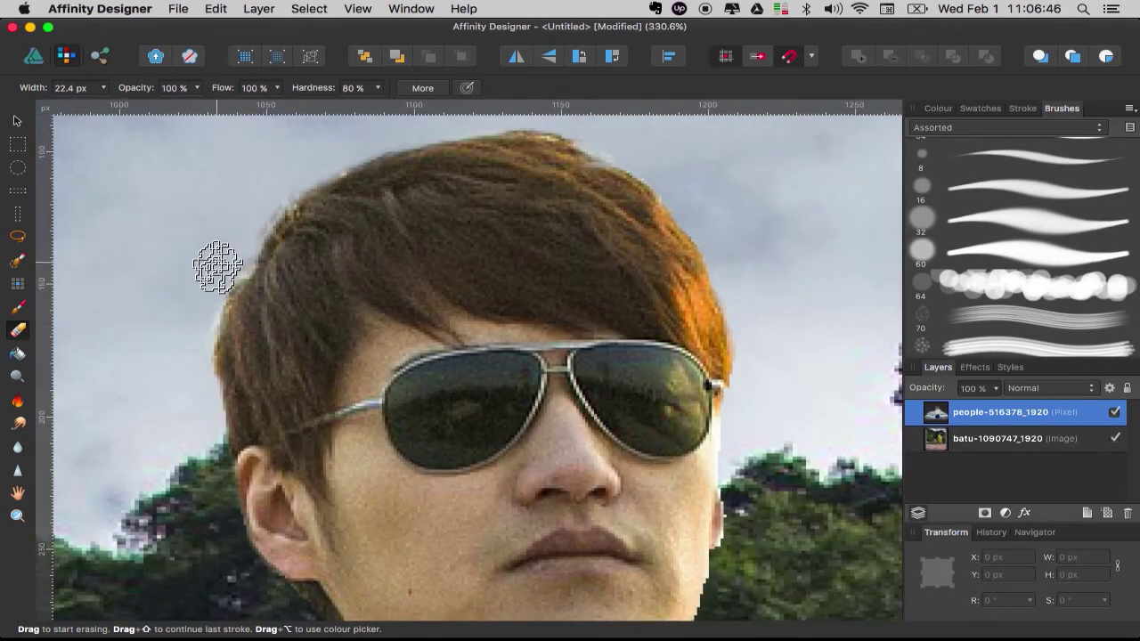
scroll(787, 306, down, 2)
scroll(787, 306, right, 2)
scroll(1023, 209, up, 3)
click(1024, 205)
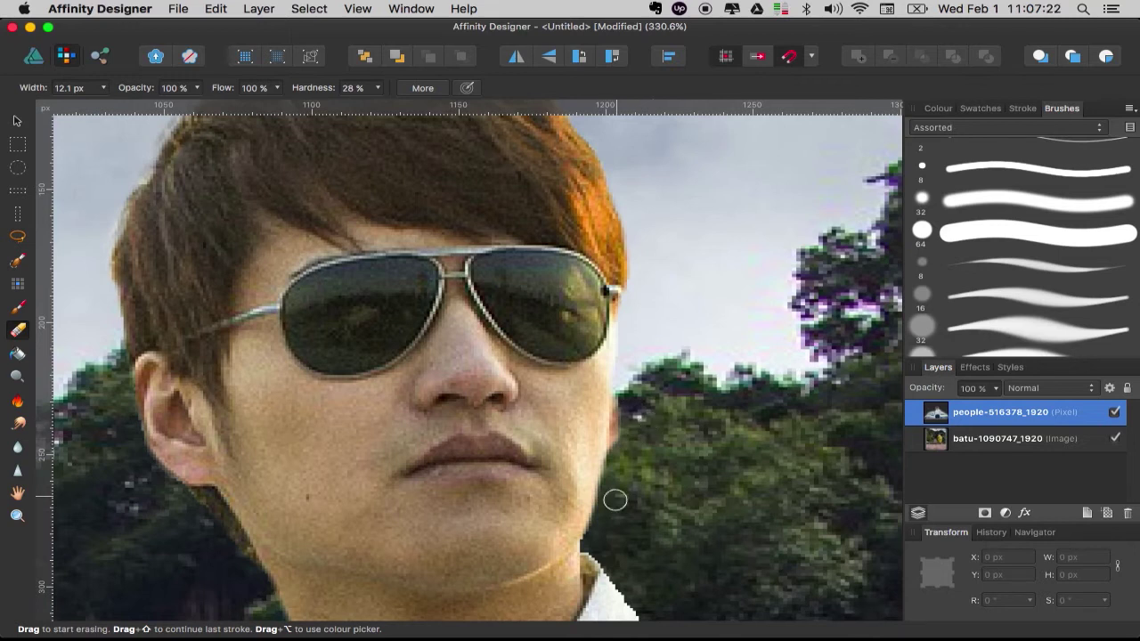
- Erase leftover trees and light fringe along the man's right shoulder edge
scroll(602, 530, down, 5)
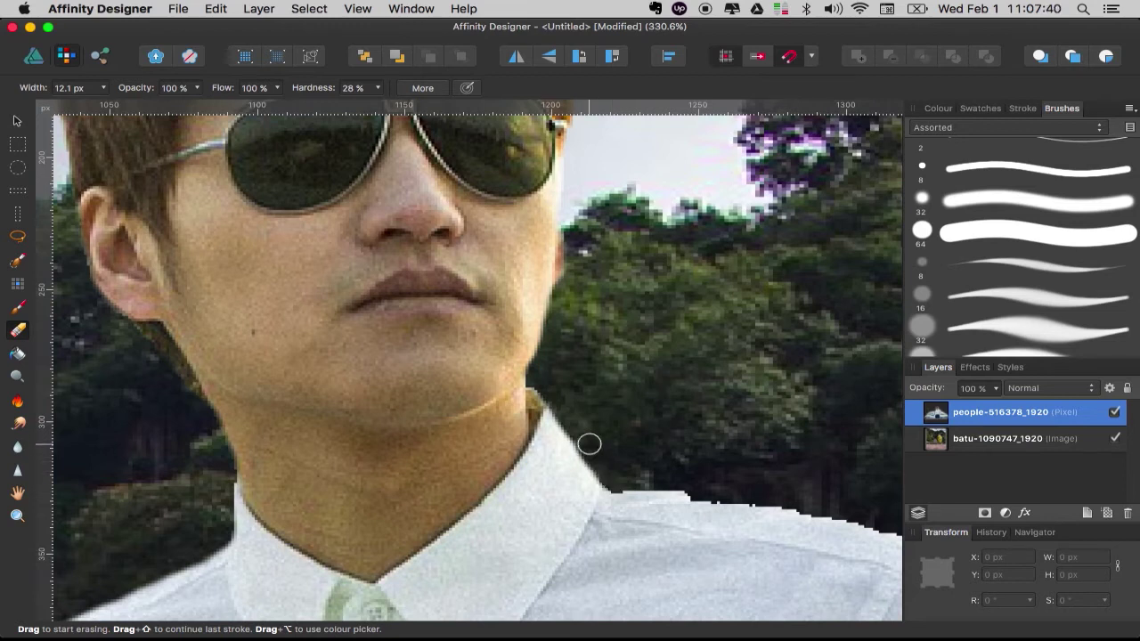
drag(622, 482, 869, 519)
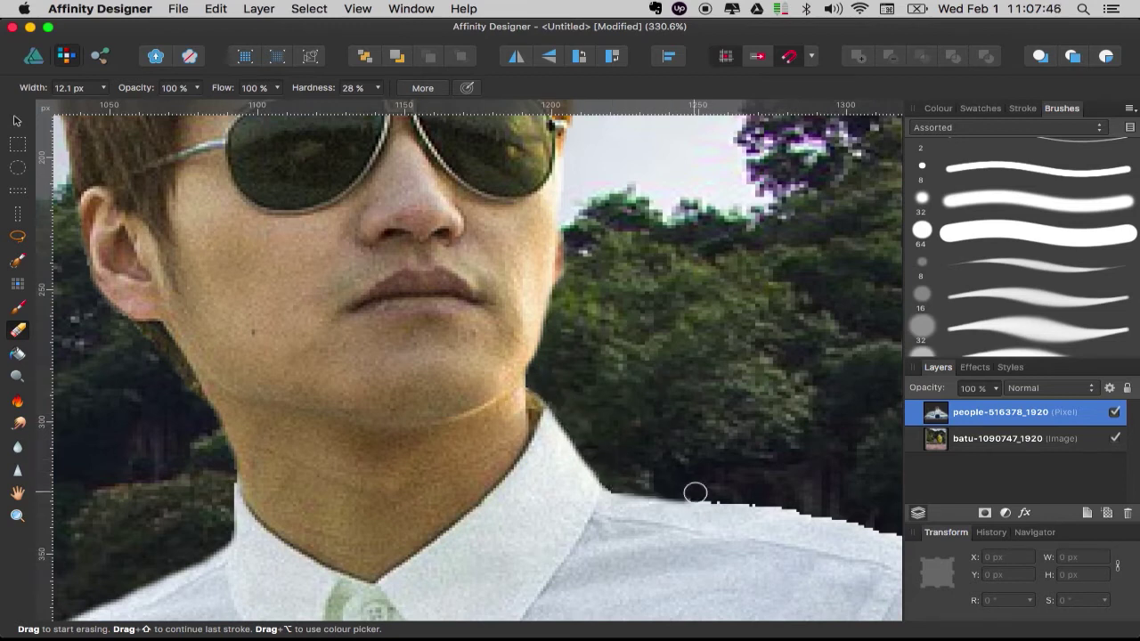
scroll(734, 447, right, 8)
scroll(734, 446, down, 3)
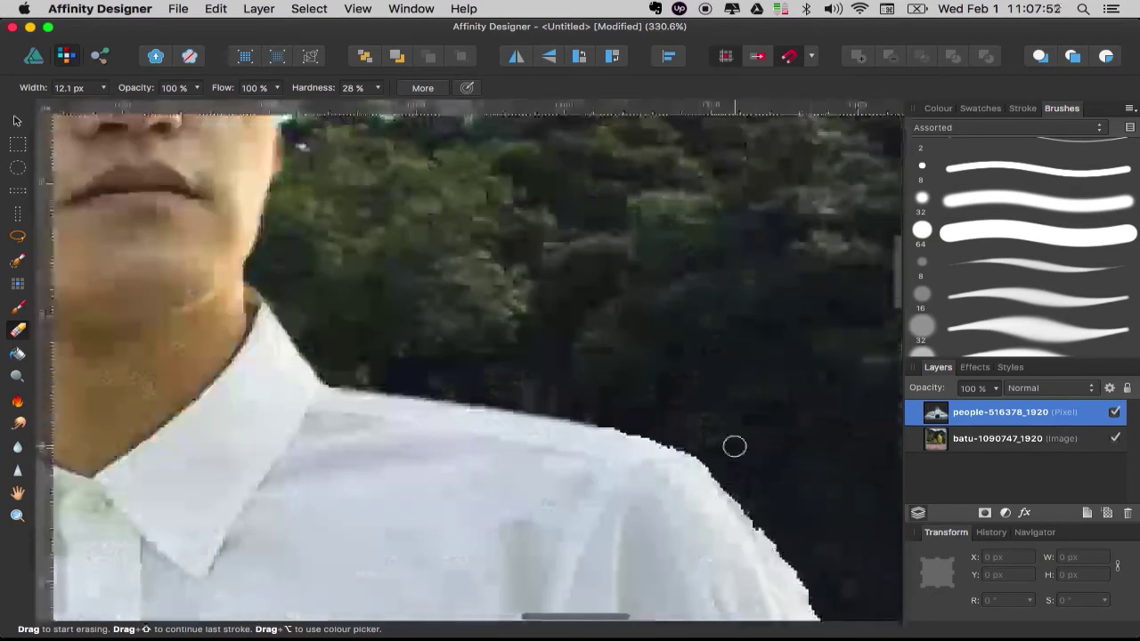
drag(581, 411, 675, 442)
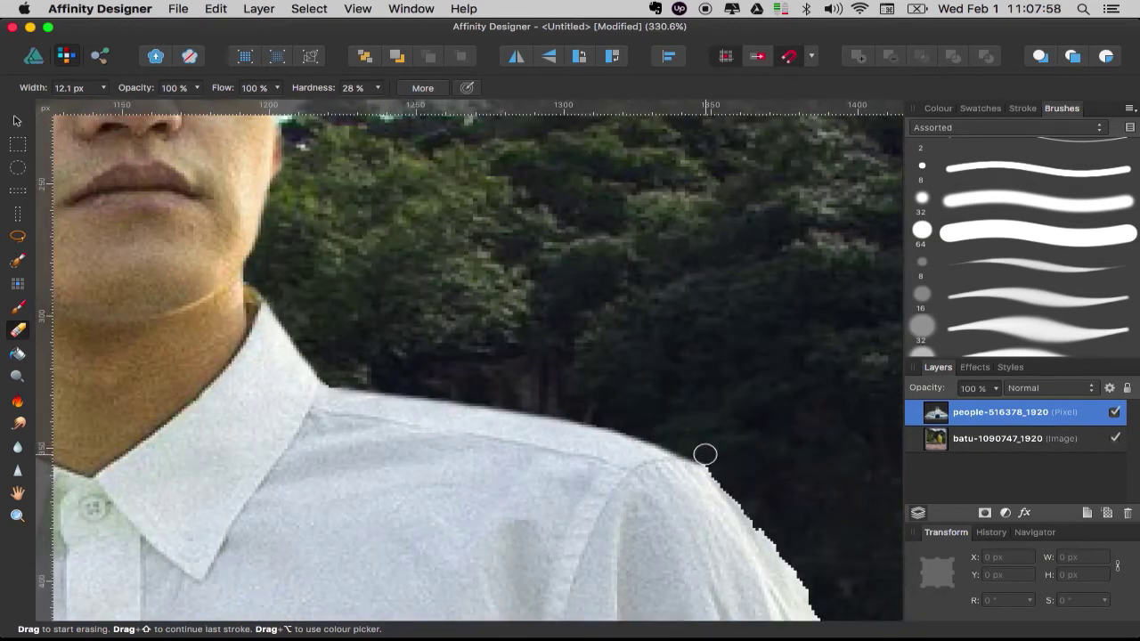
drag(771, 527, 724, 479)
mouse_move(797, 560)
mouse_down()
mouse_move(823, 601)
mouse_move(780, 546)
mouse_up()
- Erase the fringe lower down the shoulder and along the car's top edge
scroll(750, 491, down, 5)
scroll(750, 491, right, 5)
drag(613, 403, 690, 619)
scroll(657, 483, down, 7)
drag(687, 383, 675, 365)
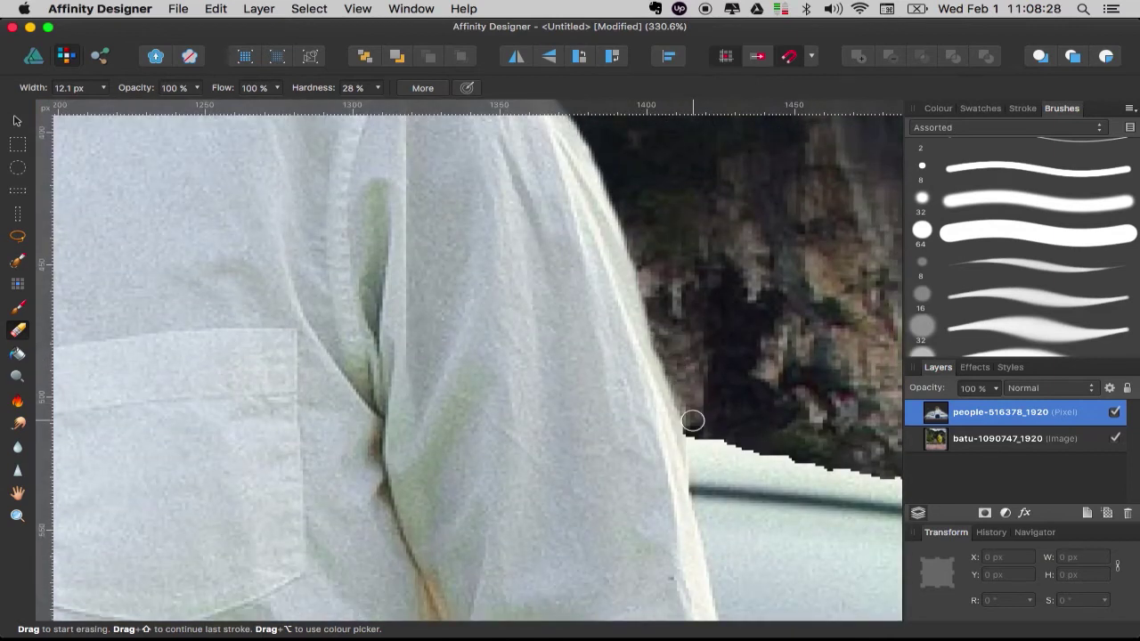
drag(691, 428, 829, 462)
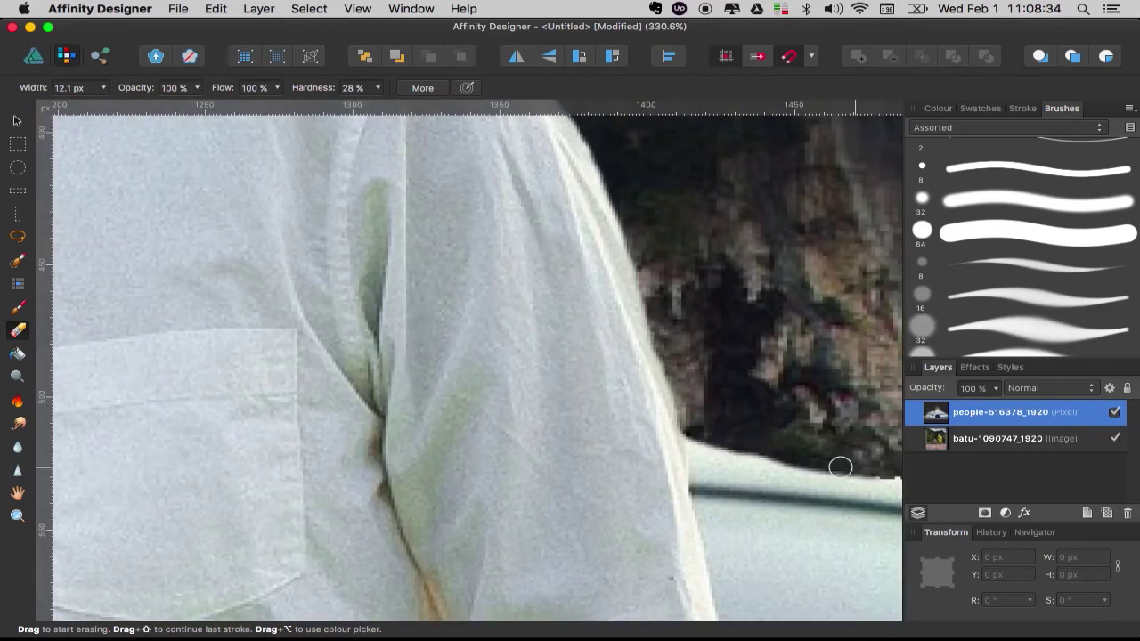
scroll(745, 440, right, 10)
drag(341, 458, 598, 497)
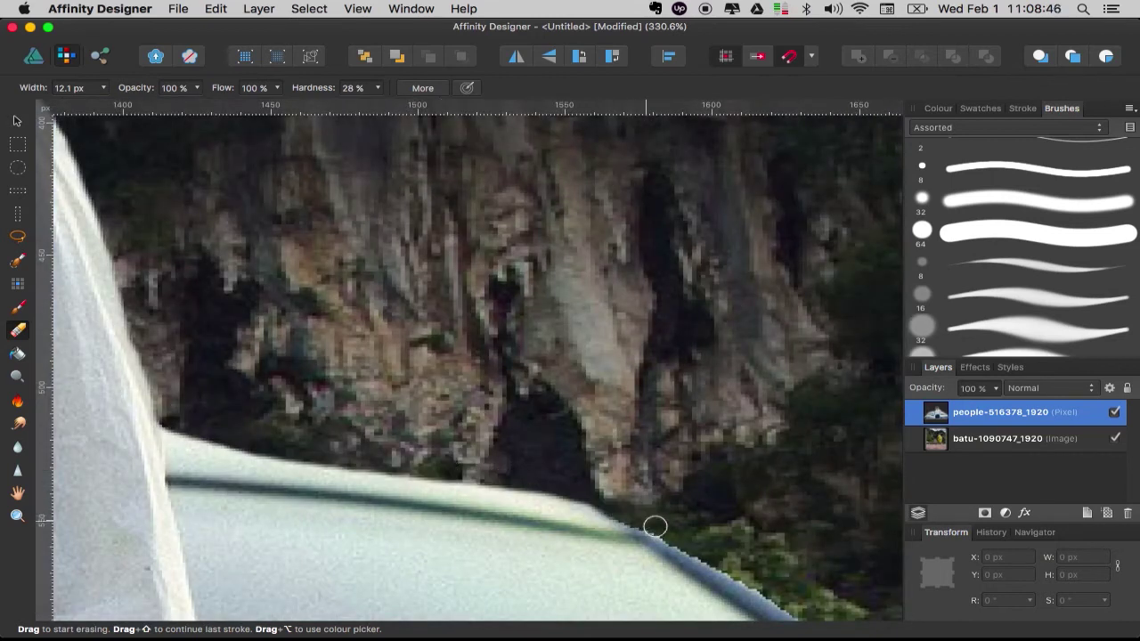
- Clear the fringe along the car's top and slanted edge, redoing one undone stroke
mouse_move(701, 551)
mouse_down()
mouse_move(588, 493)
mouse_move(476, 466)
mouse_up()
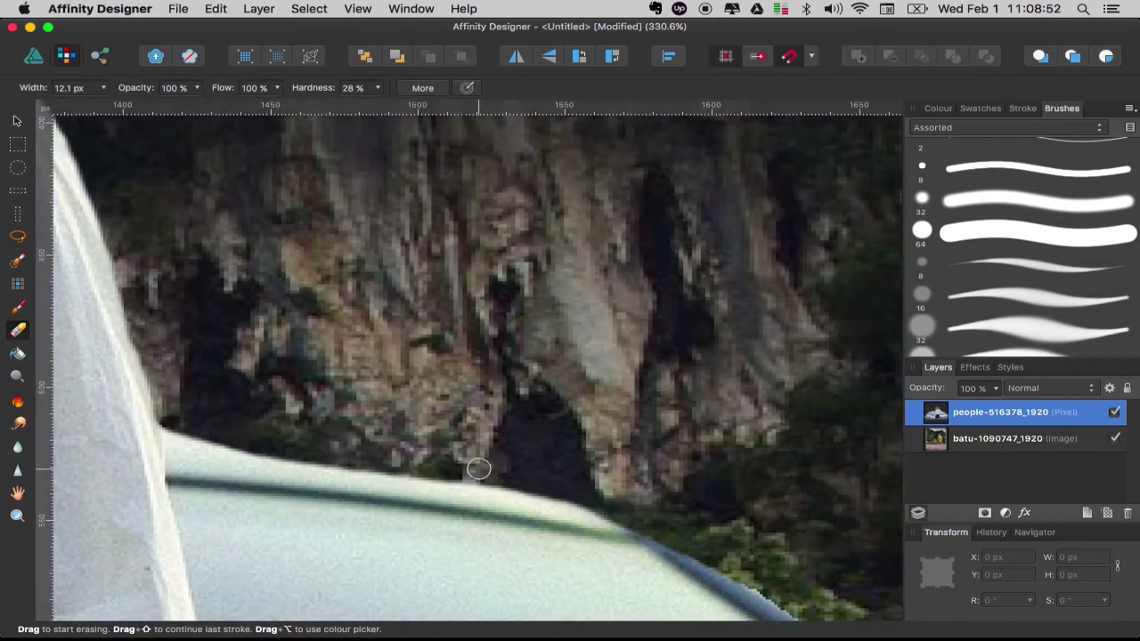
scroll(476, 466, right, 7)
scroll(476, 466, down, 5)
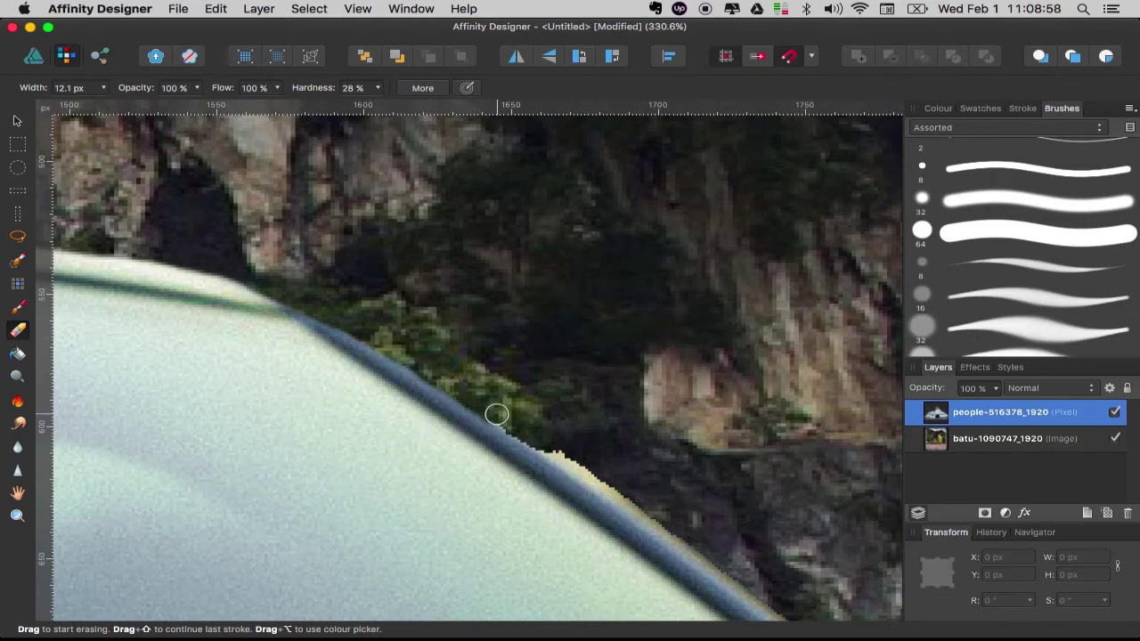
drag(549, 444, 680, 530)
drag(752, 577, 624, 497)
key(super+z)
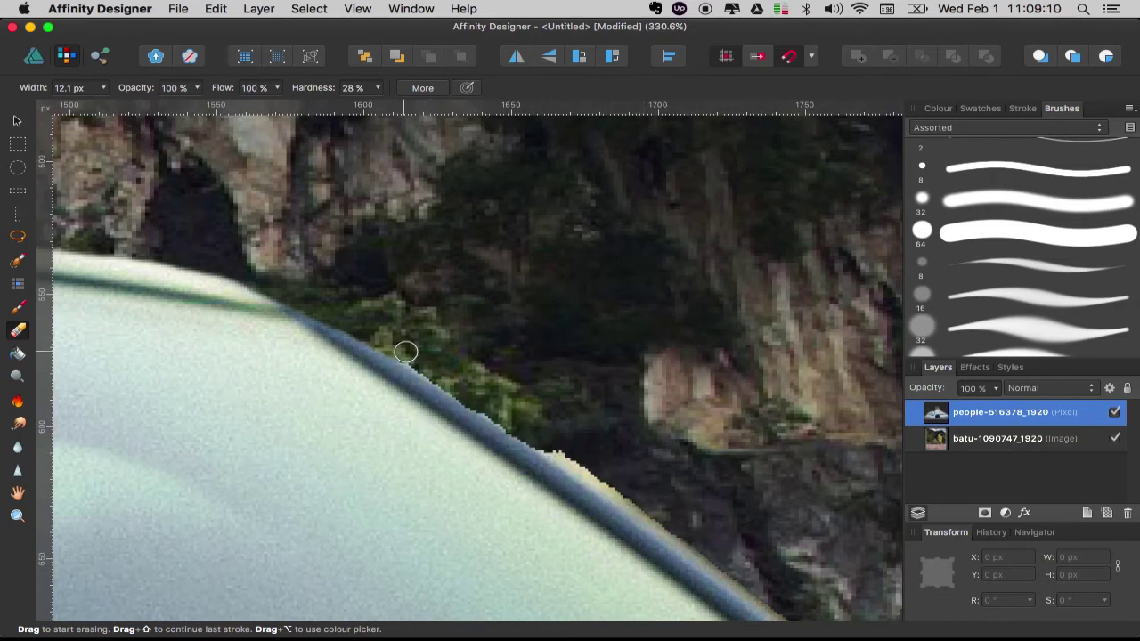
drag(496, 417, 752, 572)
- Erase the remaining light fringe down the car's right roof edge toward the panel edge
scroll(752, 572, right, 5)
scroll(752, 572, down, 3)
scroll(752, 572, down, 3)
scroll(752, 572, right, 3)
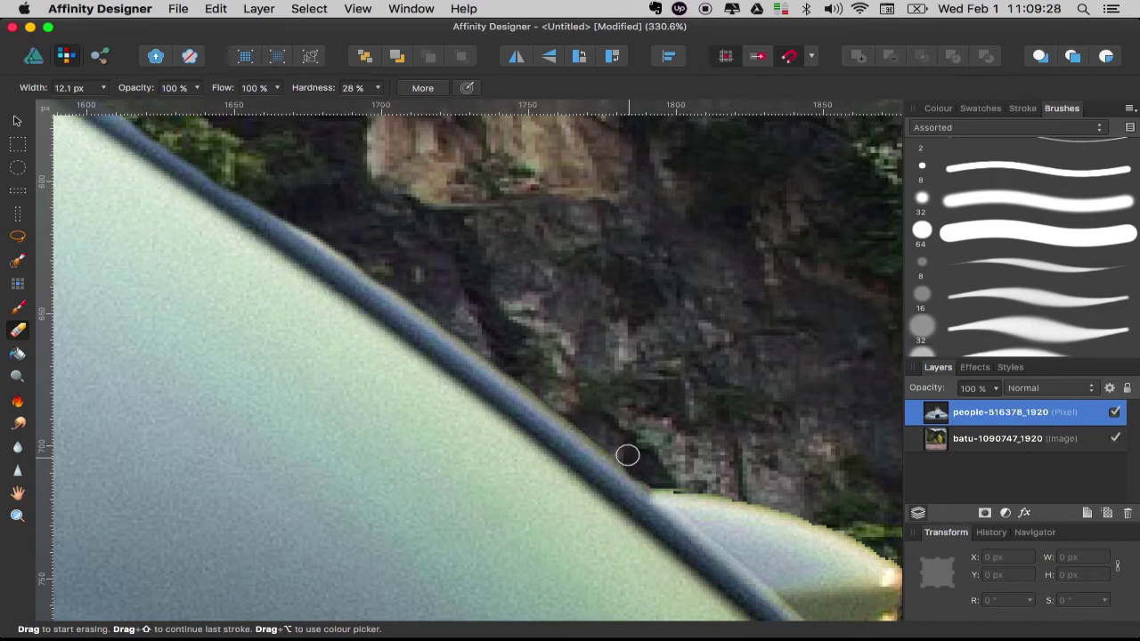
drag(648, 468, 891, 561)
scroll(891, 562, right, 5)
scroll(891, 561, down, 3)
scroll(678, 400, down, 2)
scroll(678, 401, right, 1)
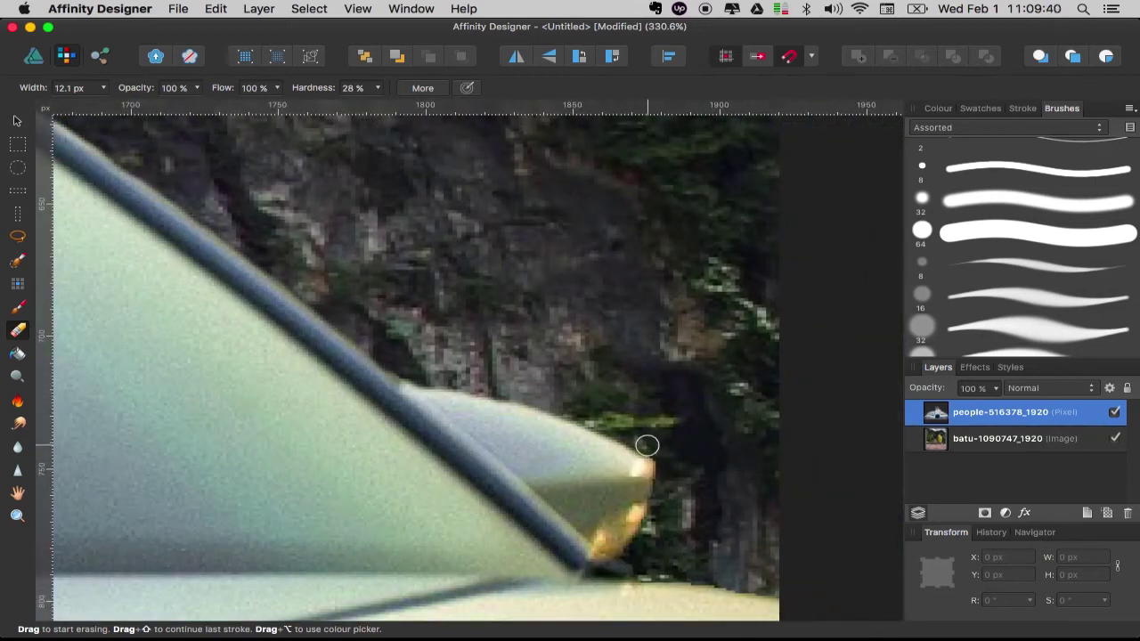
drag(645, 569, 756, 595)
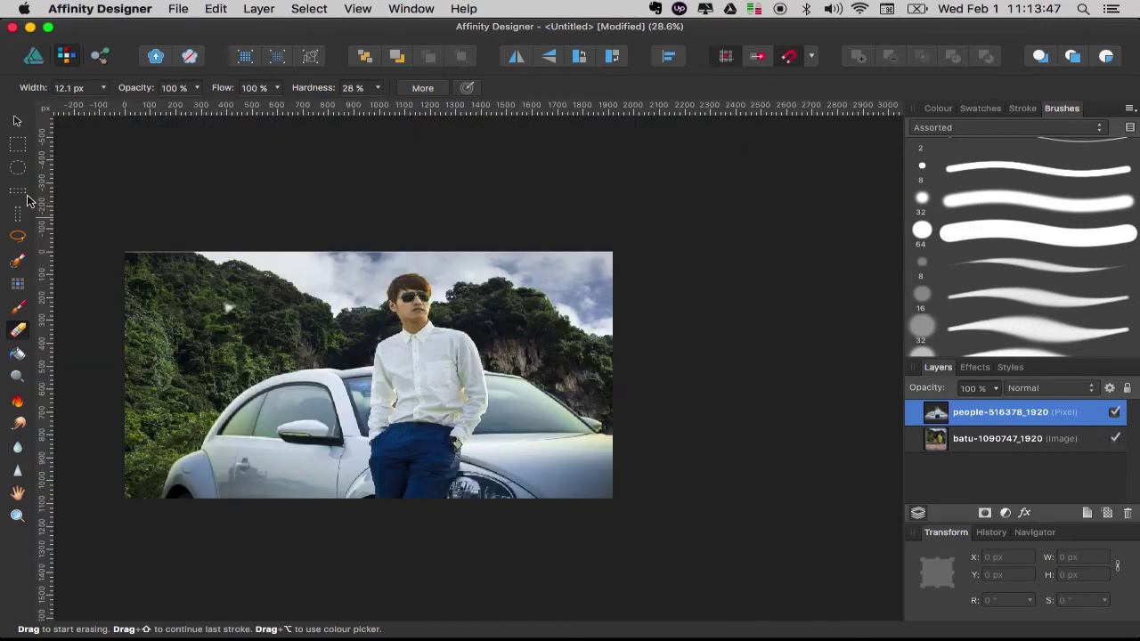
- Nudge the man-and-car cutout slightly lower with the Move Tool
click(16, 122)
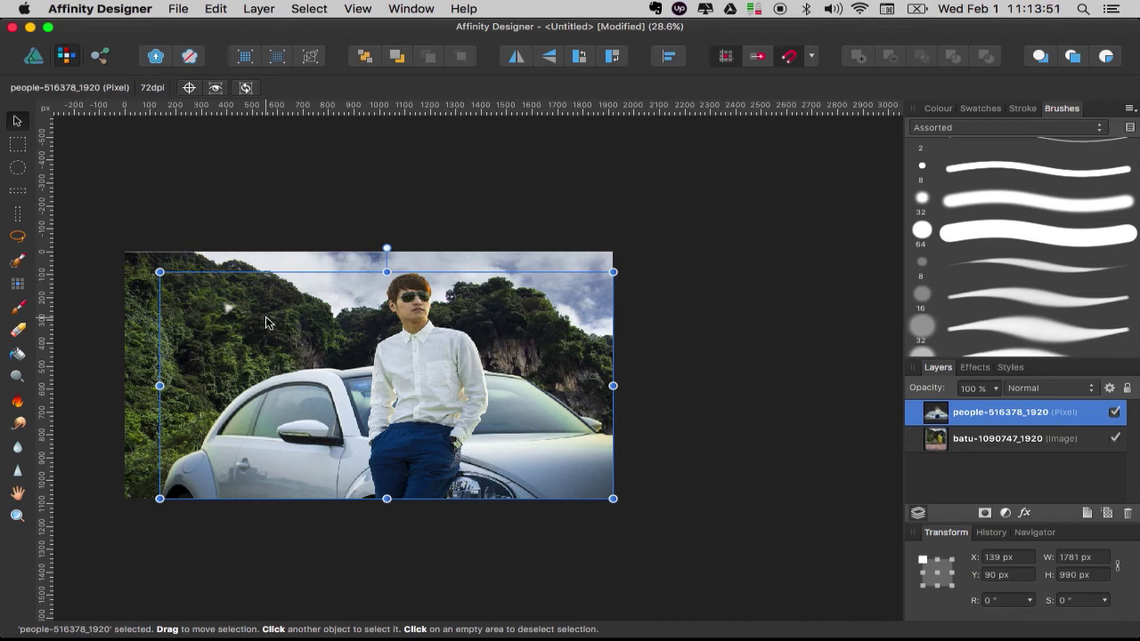
mouse_move(264, 323)
mouse_down()
mouse_move(243, 322)
mouse_move(270, 328)
mouse_up()
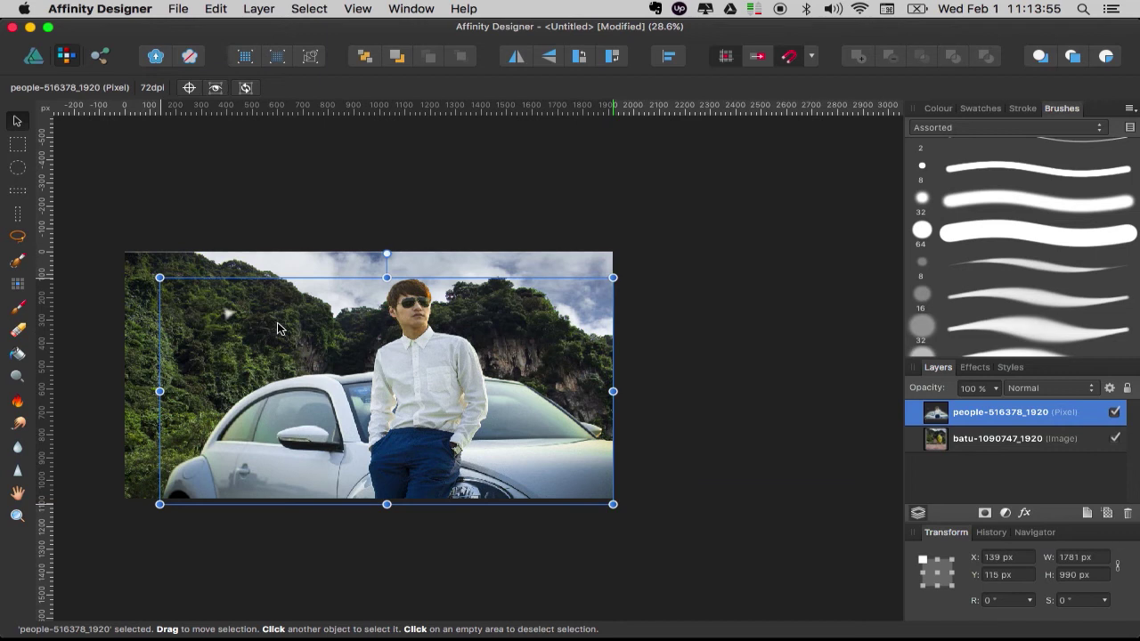
click(684, 389)
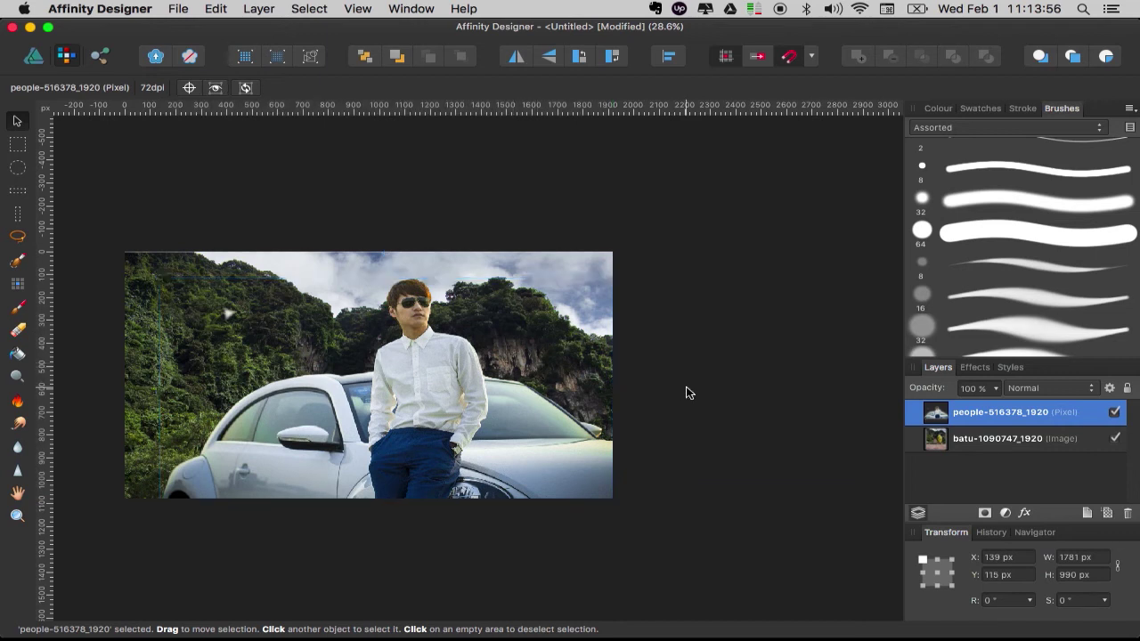
- Check the cutout and Batu Caves background selections, then zoom in
click(459, 389)
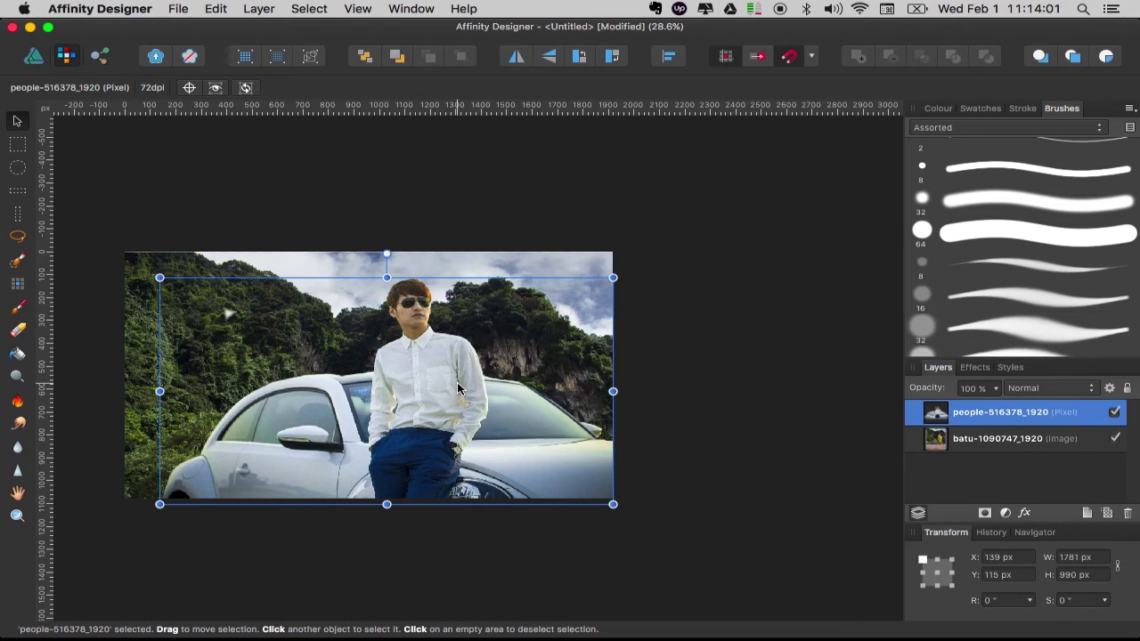
click(726, 308)
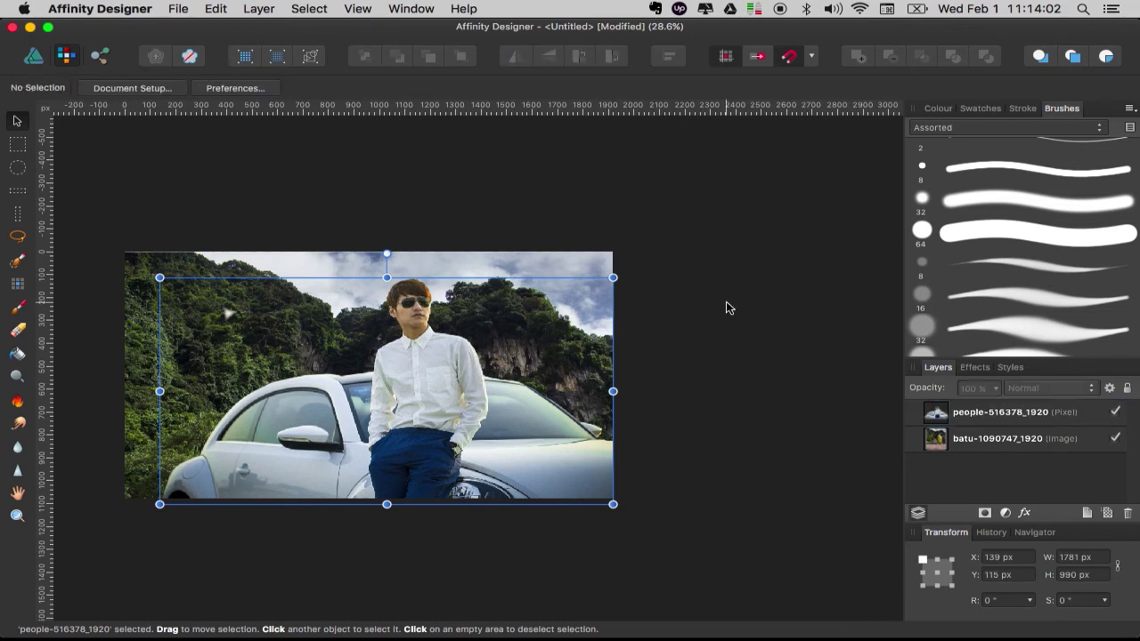
click(302, 285)
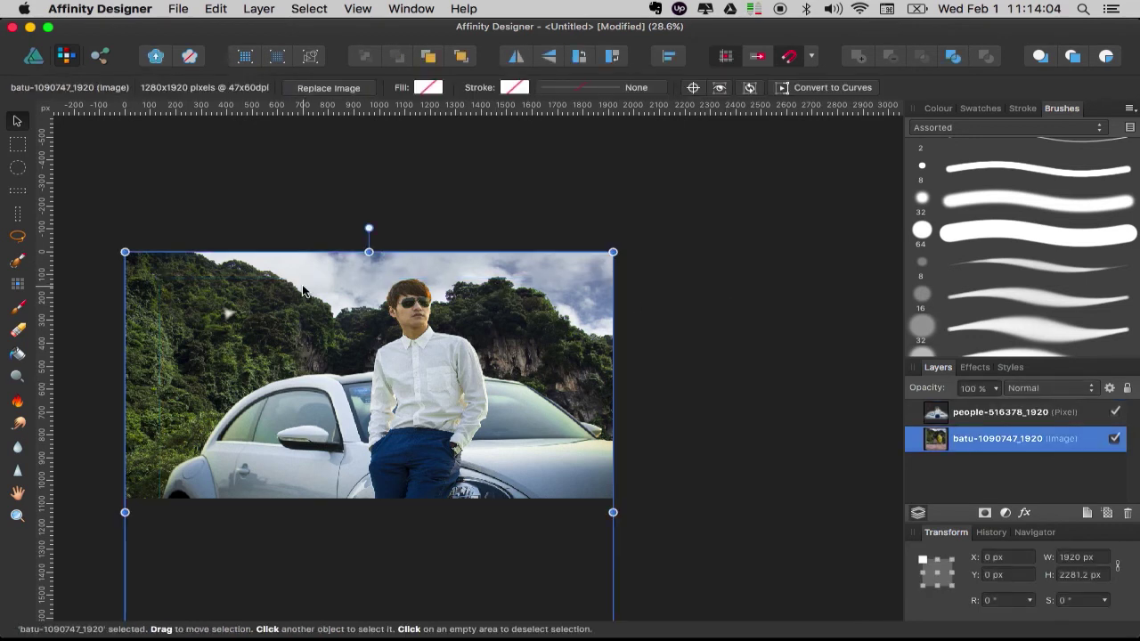
click(368, 251)
scroll(259, 311, up, 3)
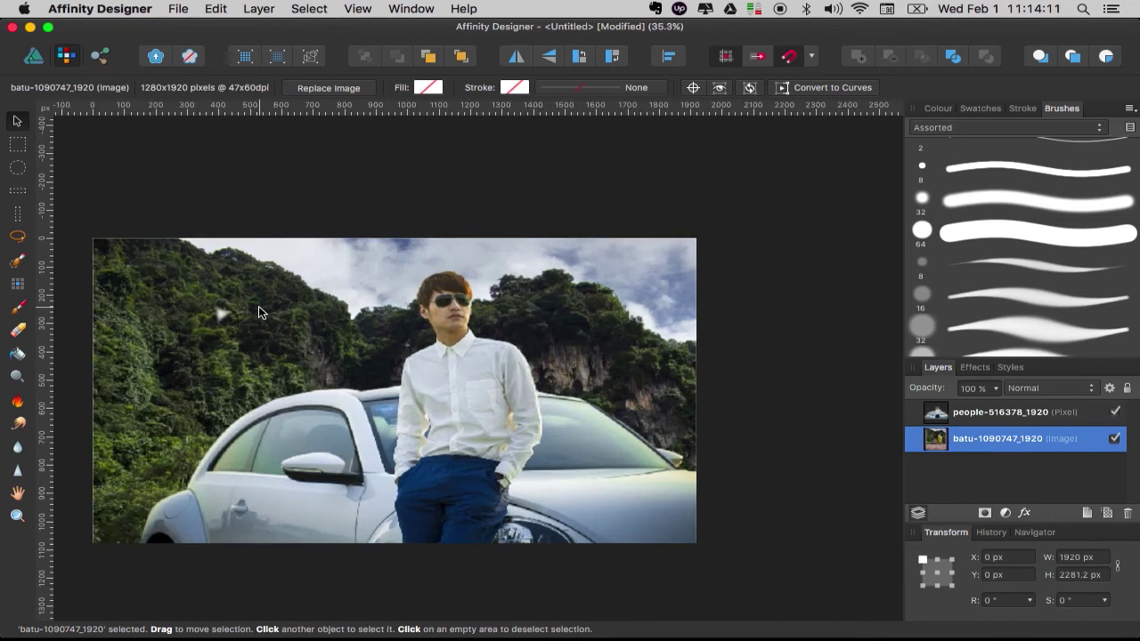
scroll(259, 312, up, 2)
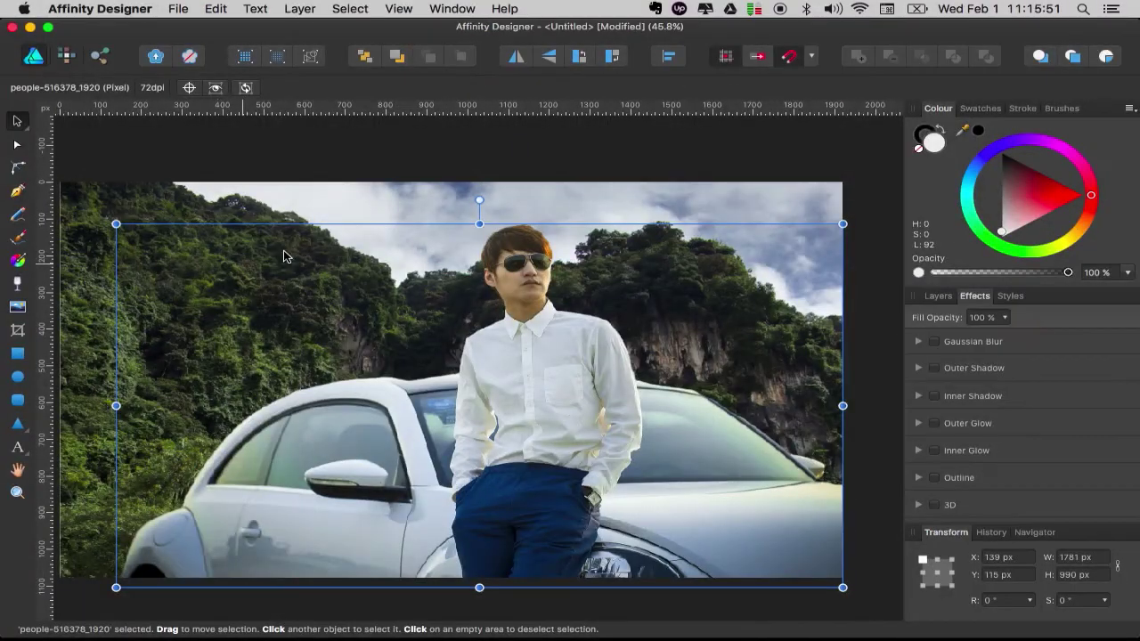
- Draw a rectangle filling the 1920 × 1080 canvas above the Batu Caves background layer
click(218, 199)
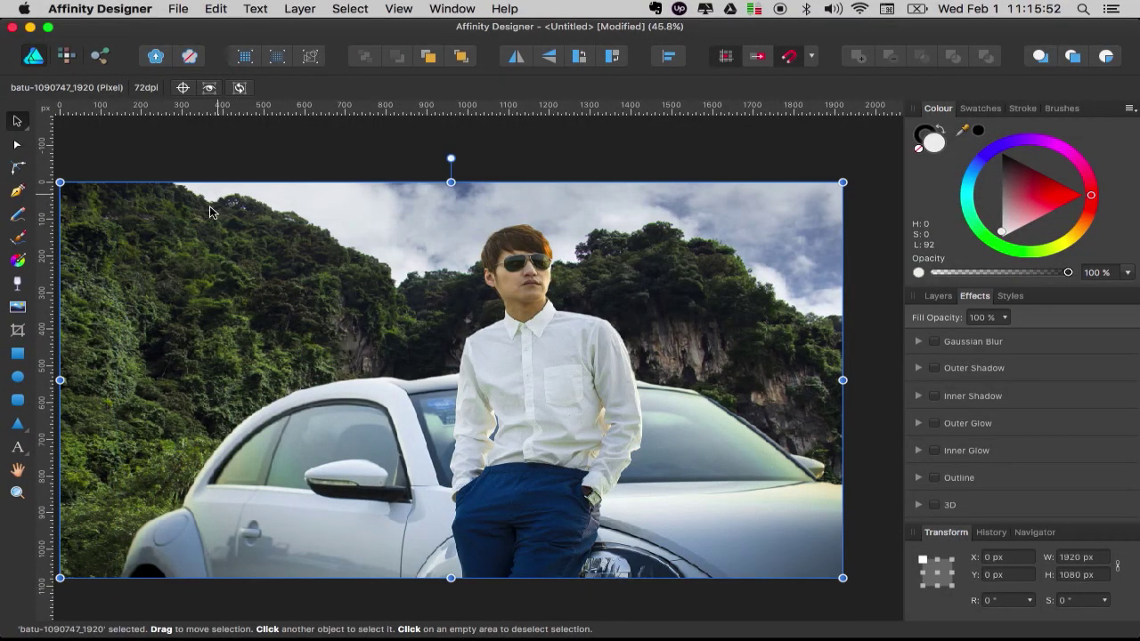
click(17, 354)
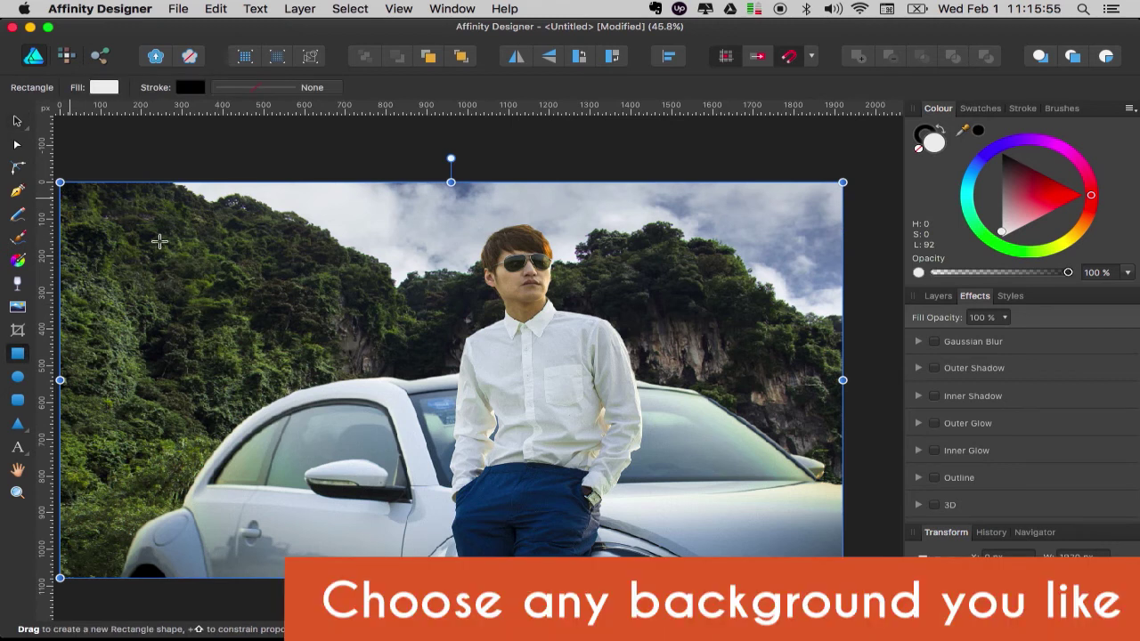
drag(69, 198, 598, 472)
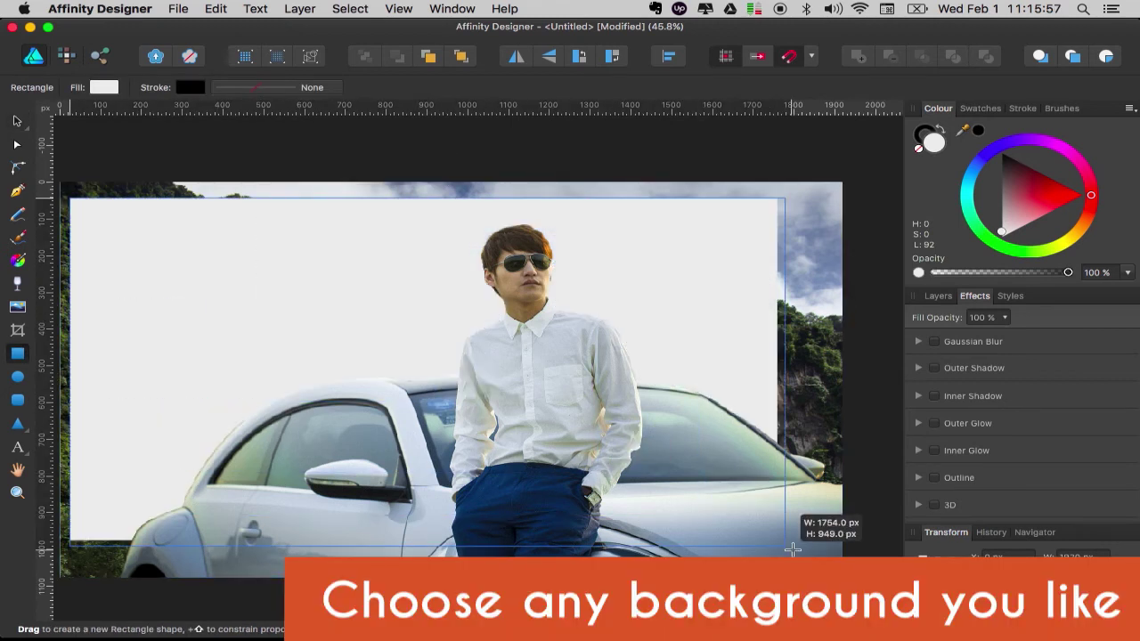
drag(598, 473, 842, 577)
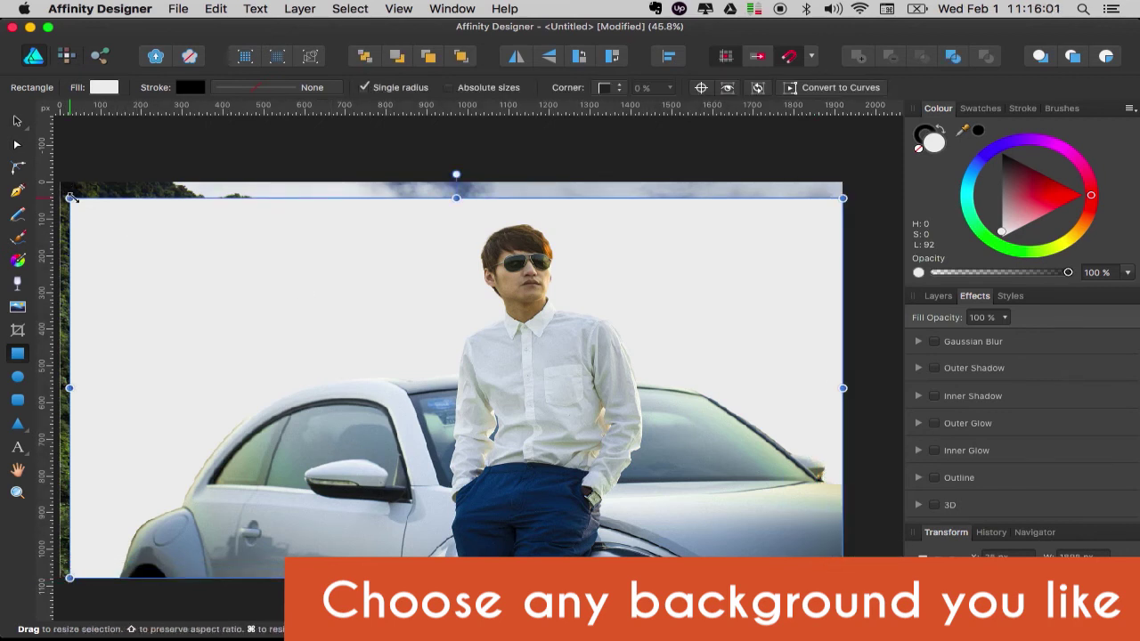
drag(61, 181, 59, 182)
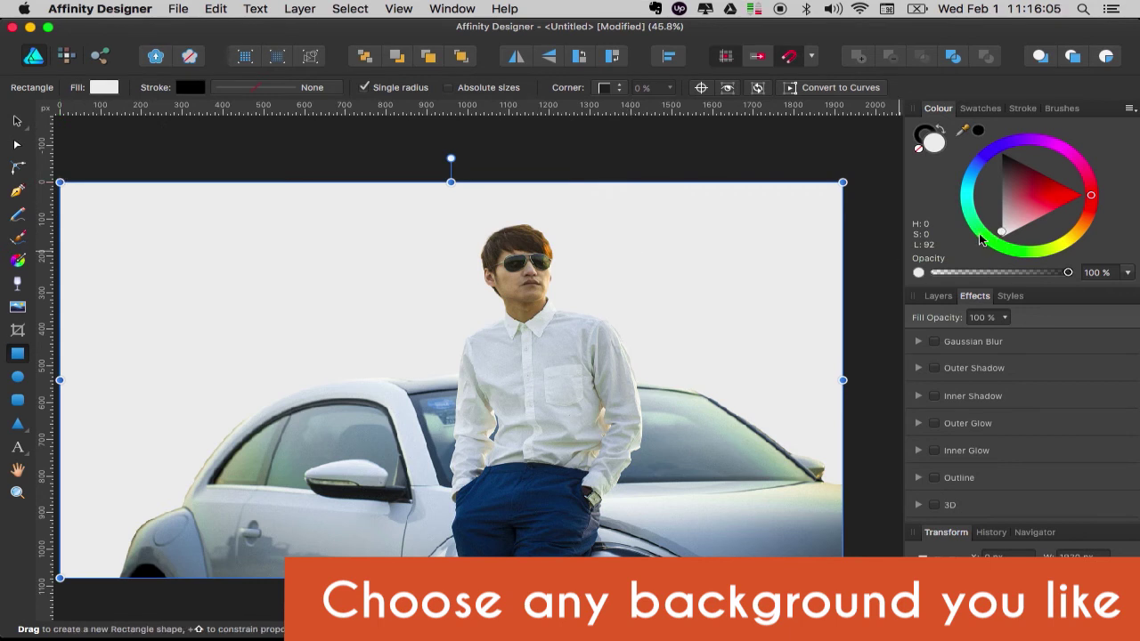
- Give the rectangle a yellow fill and bring up the PNG export settings
drag(980, 239, 1018, 173)
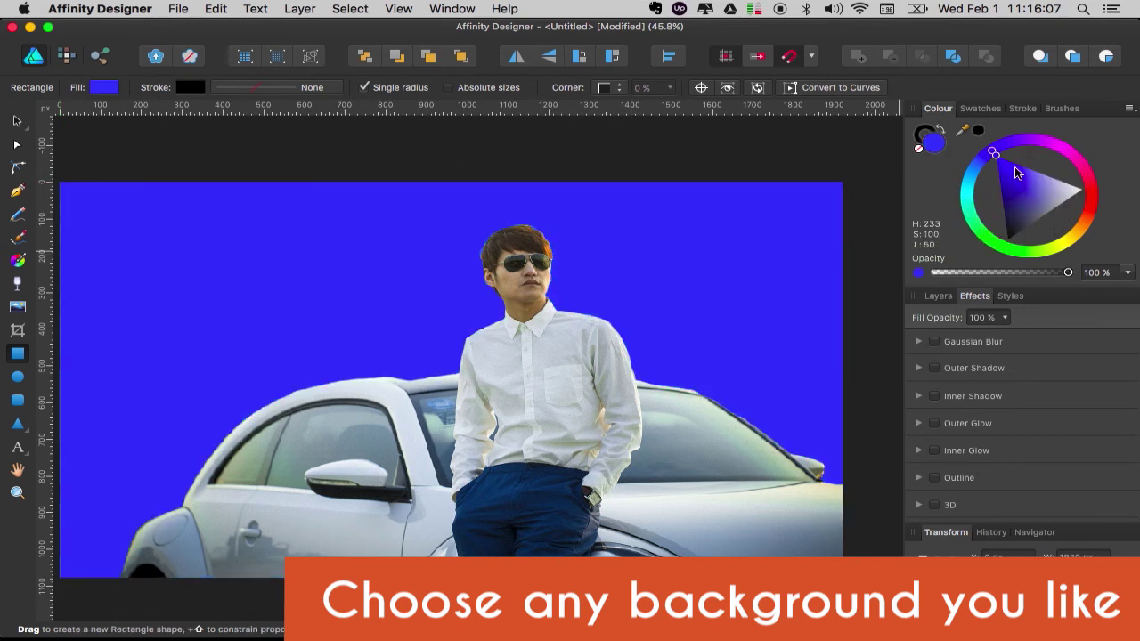
drag(1019, 173, 1048, 222)
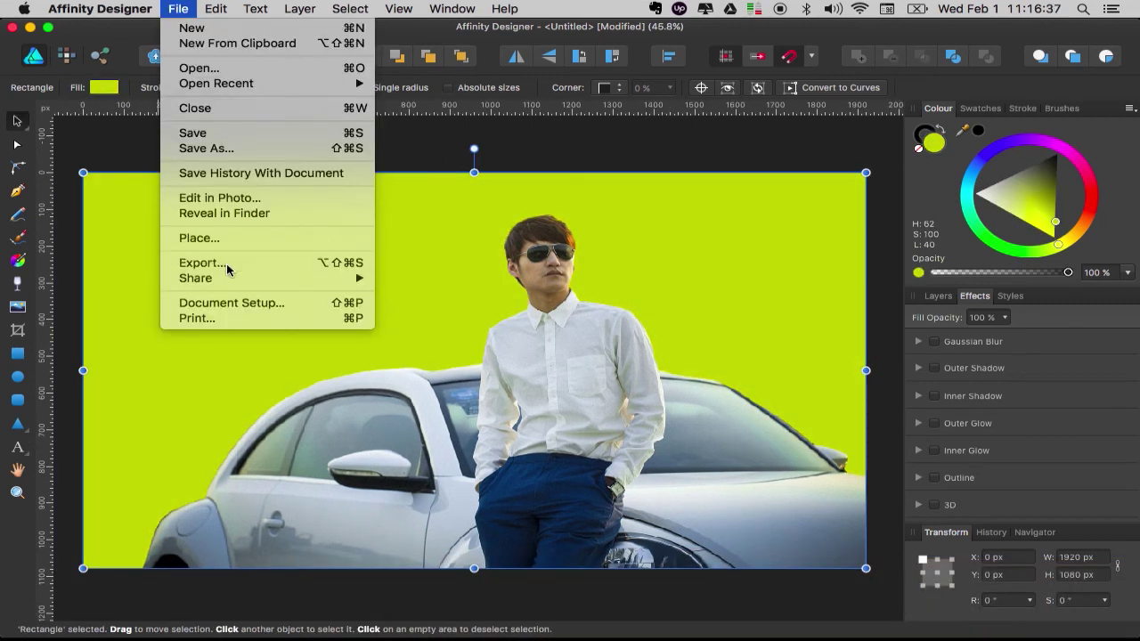
click(226, 264)
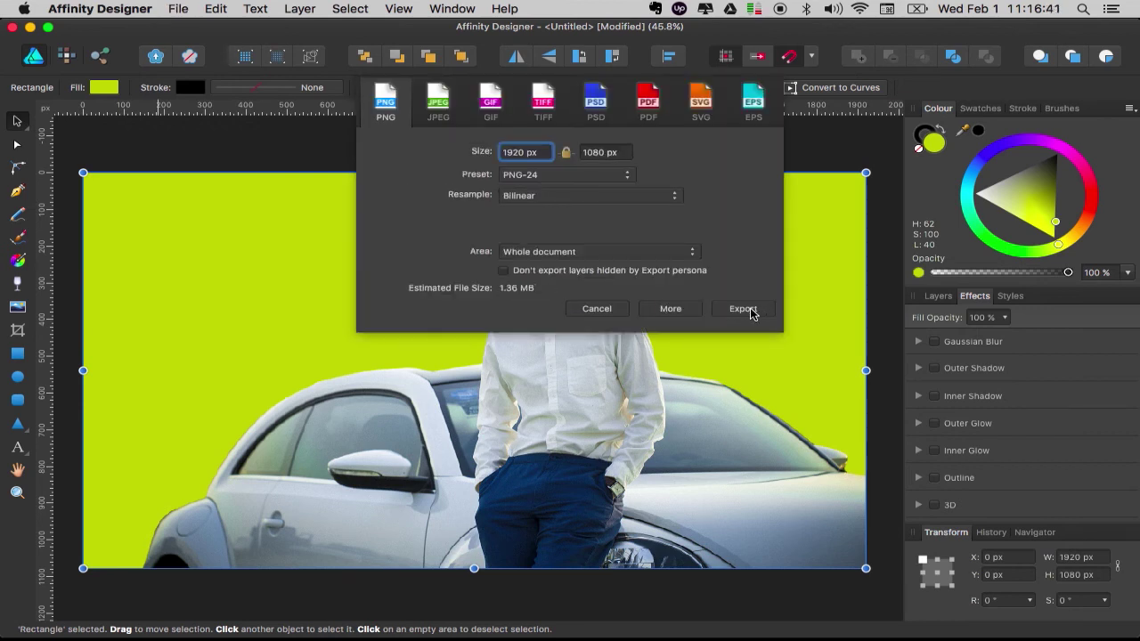
- Export the yellow version, then turn the rectangle white and export it as 2.png
click(751, 312)
drag(1054, 222, 974, 193)
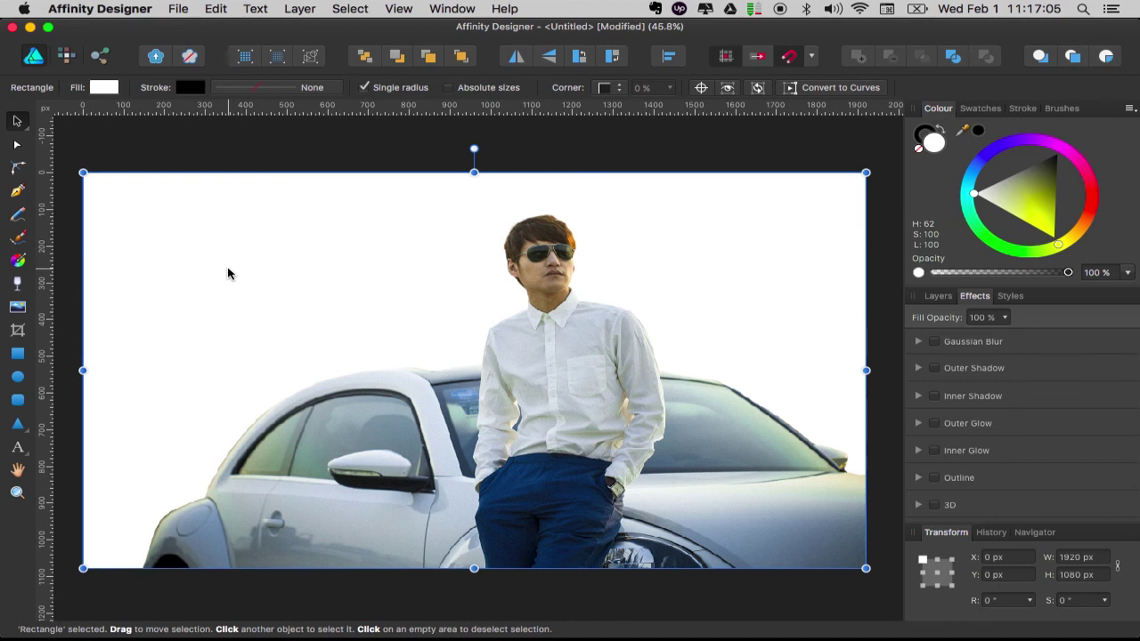
click(178, 8)
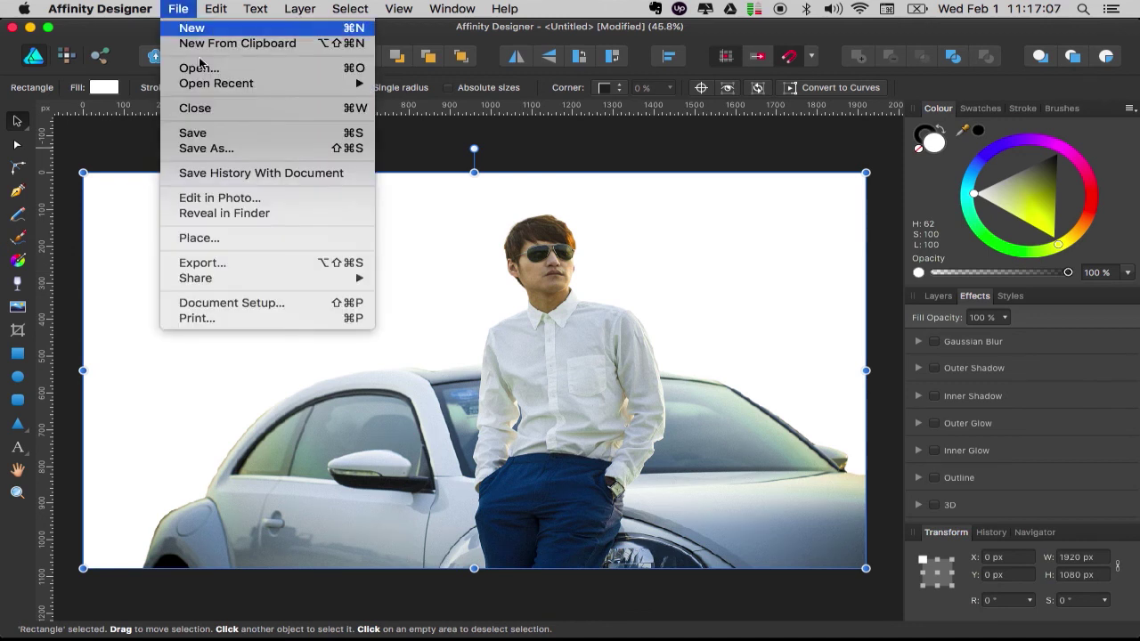
click(247, 262)
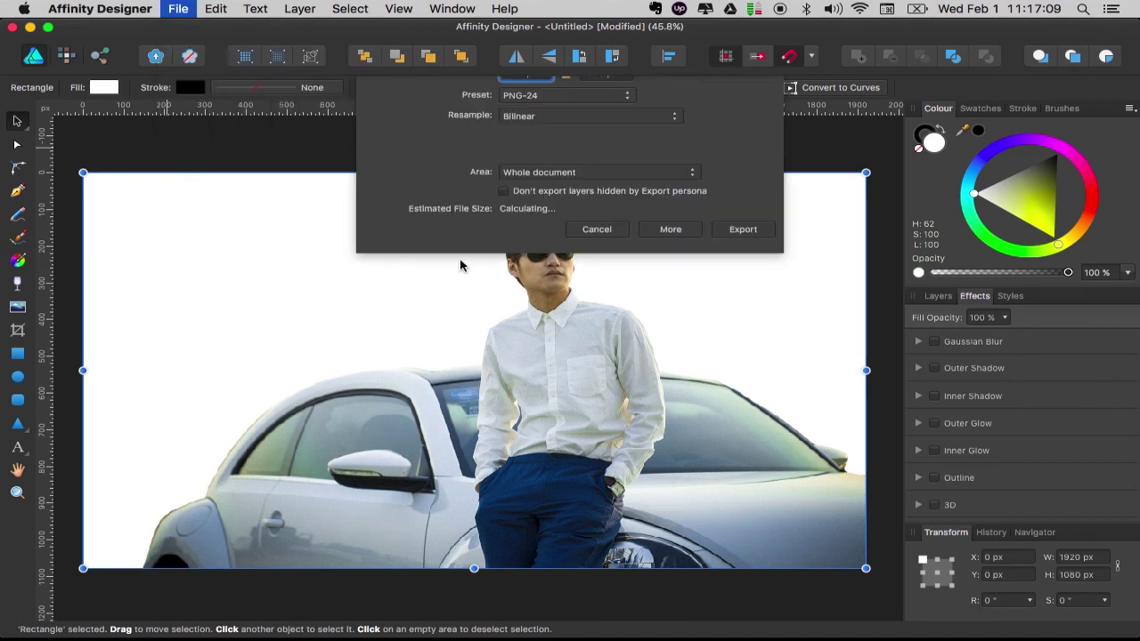
click(735, 308)
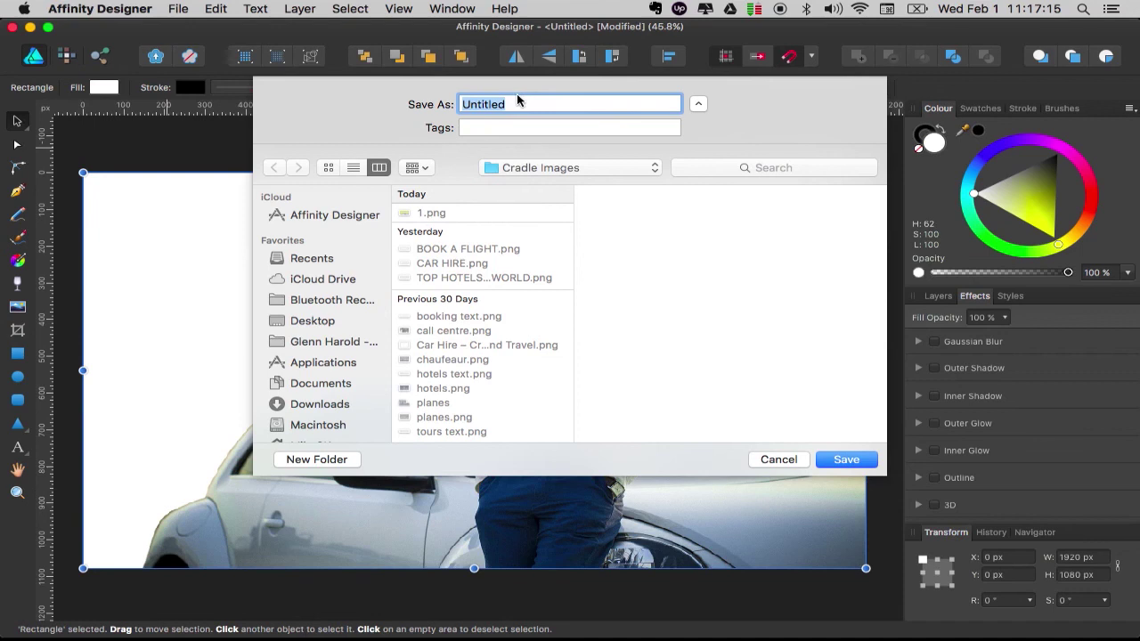
text(2)
key(Return)
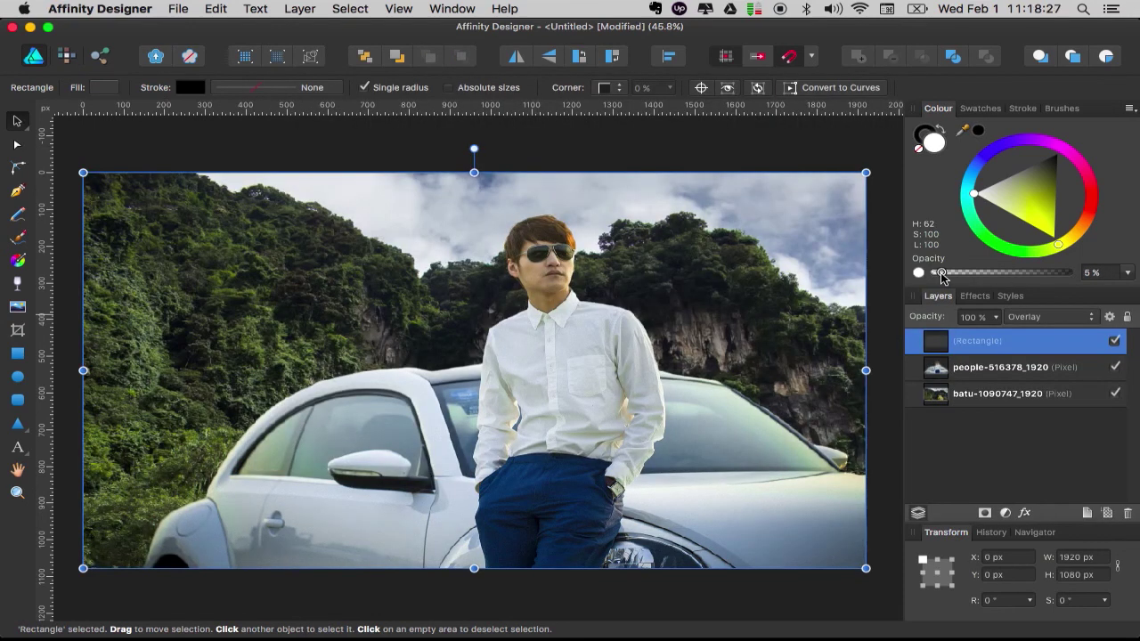
- Deselect the rectangle and export the Batu Caves composite as a 1920 × 1080 PNG-24 named 3
click(127, 151)
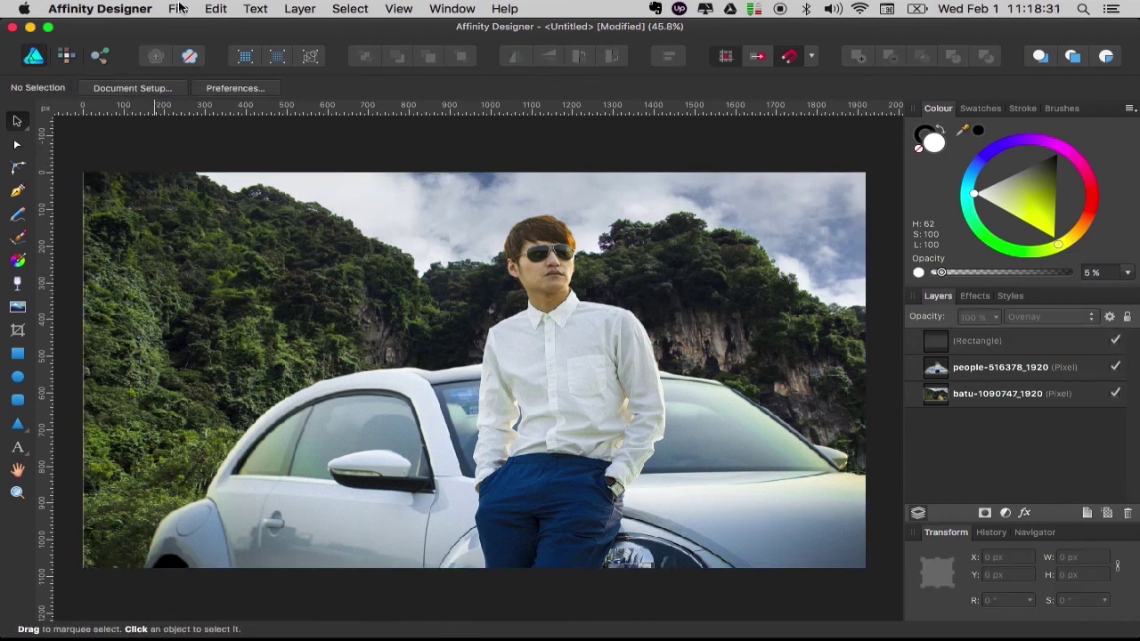
click(181, 9)
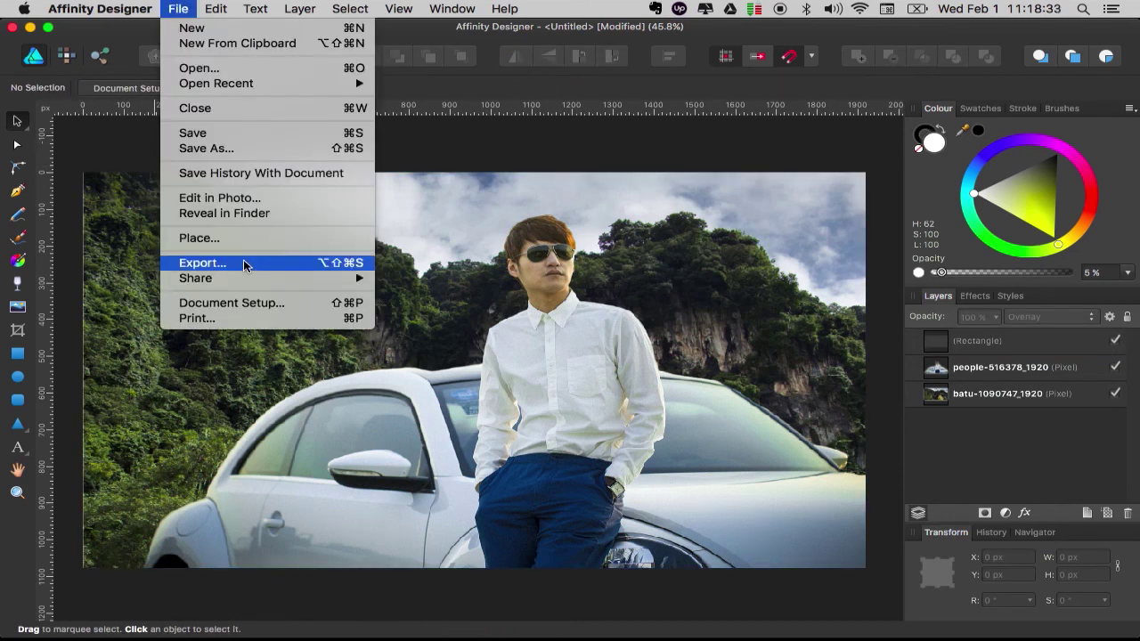
click(246, 265)
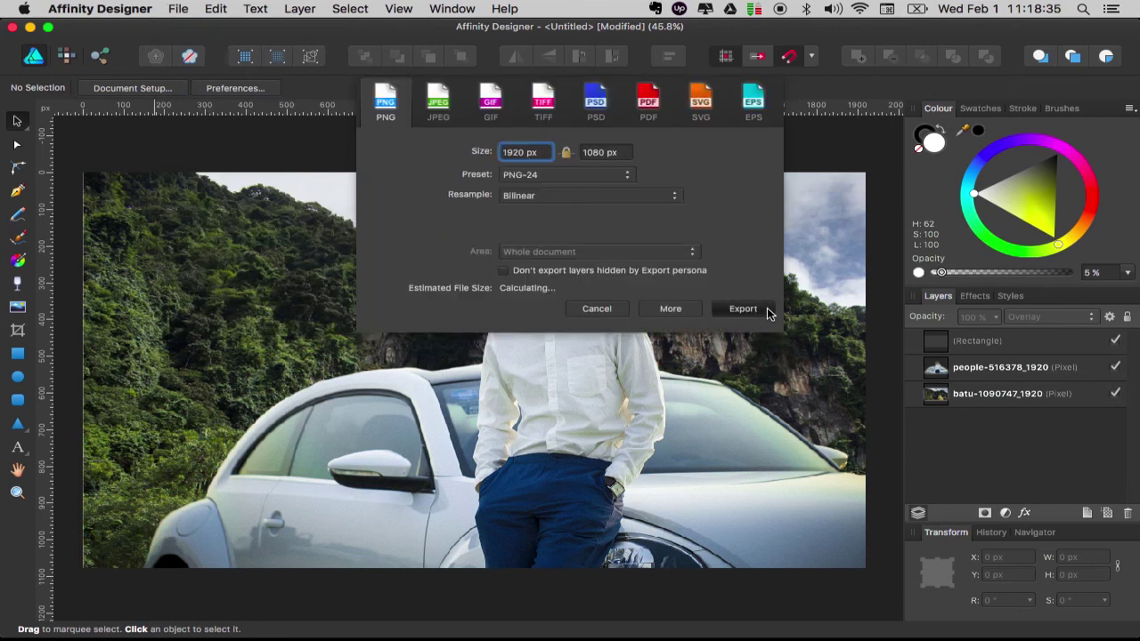
click(767, 308)
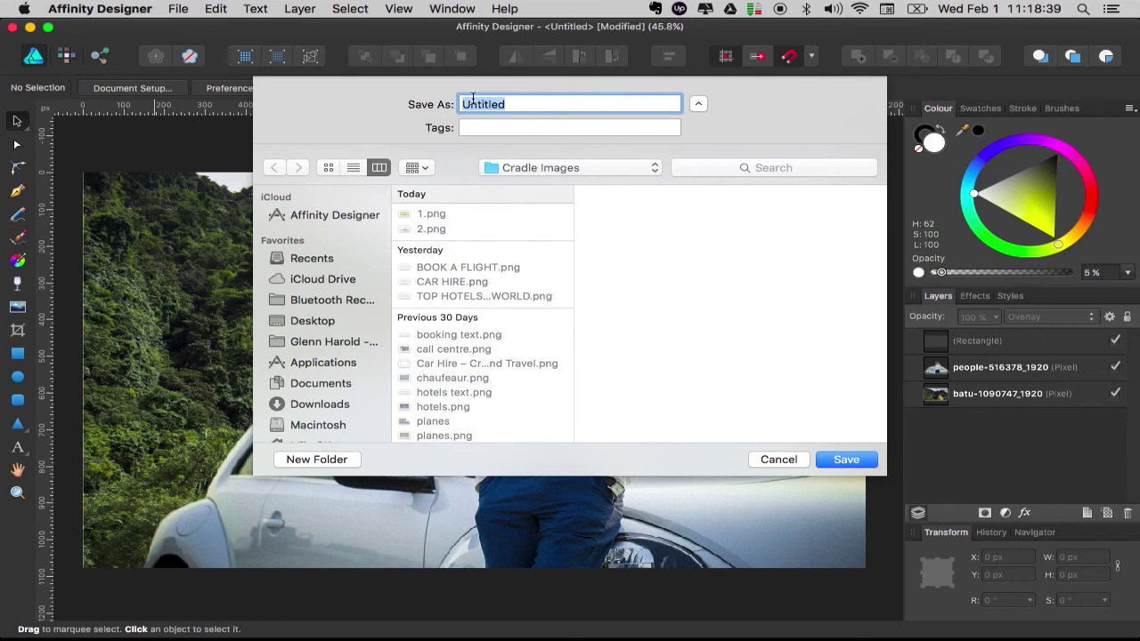
text(3)
key(Return)
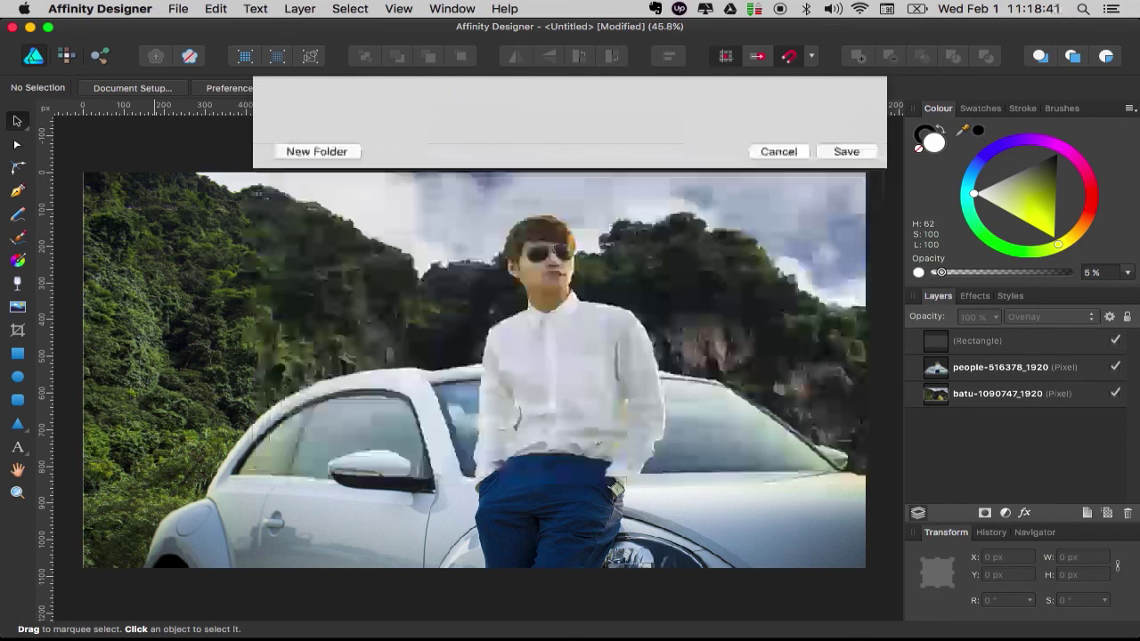